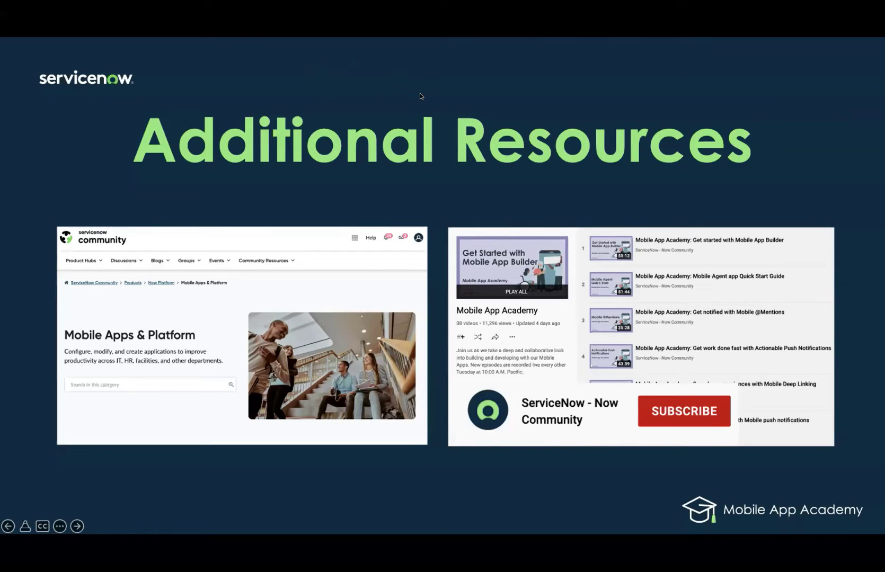
Step: Advance from the Additional Resources slide to the Goals for today slide
{"action": "key", "text": "Right"}
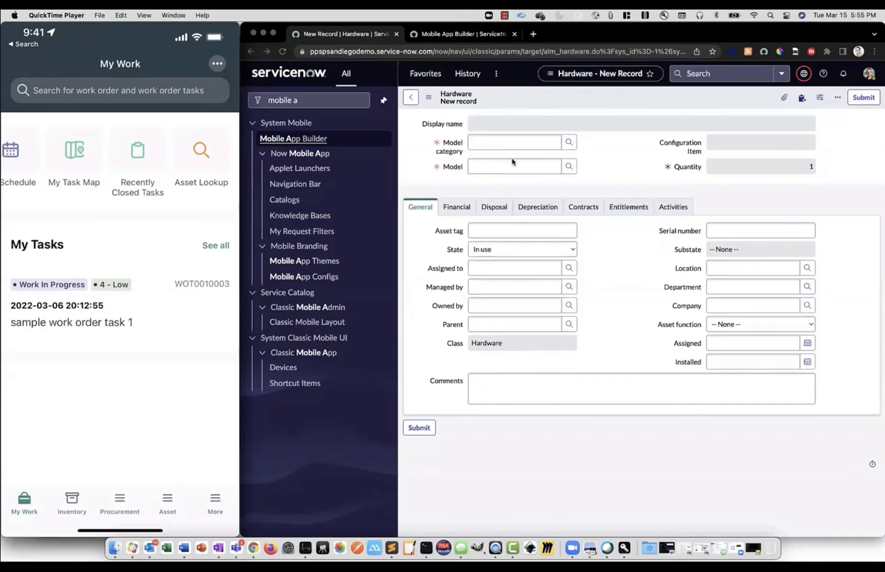
Step: Browse the unfiltered product Model lookup list on the new Hardware form
{"action": "left_click", "coordinate": [569, 168]}
{"action": "left_click", "coordinate": [568, 168]}
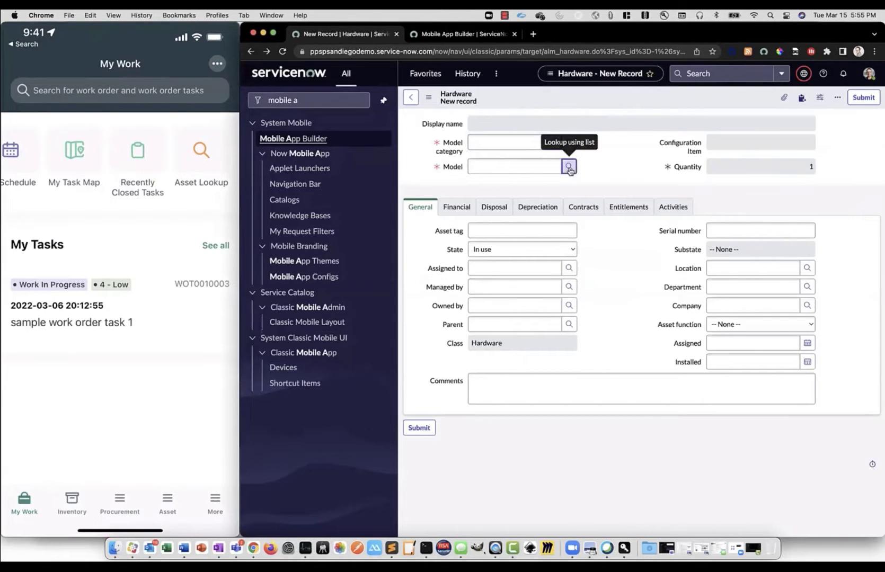
{"action": "scroll", "coordinate": [224, 353], "scroll_direction": "down", "scroll_amount": 5}
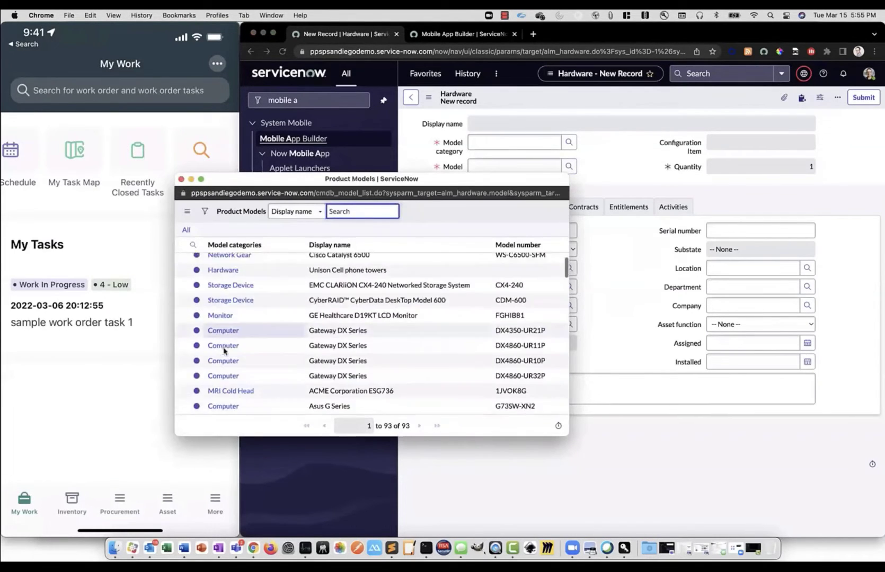
{"action": "scroll", "coordinate": [223, 352], "scroll_direction": "down", "scroll_amount": 5}
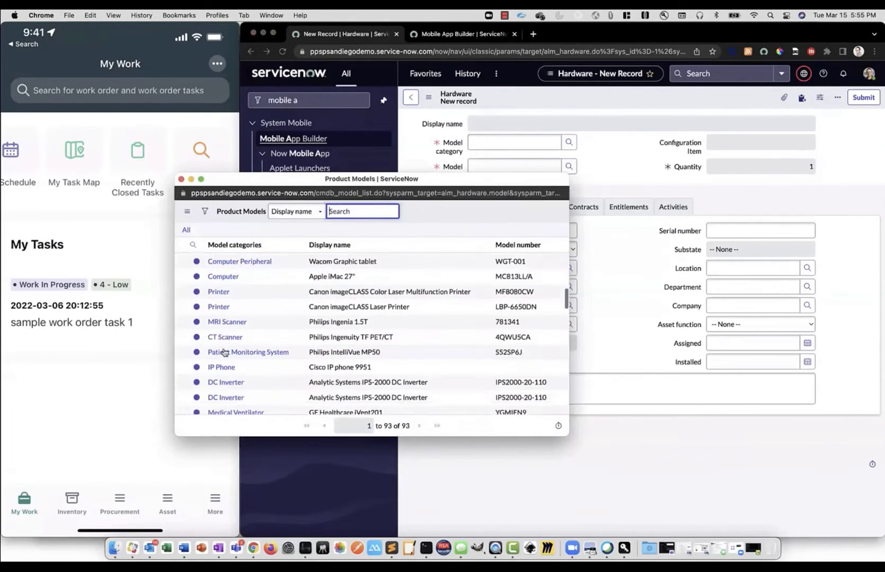
{"action": "left_click", "coordinate": [182, 179]}
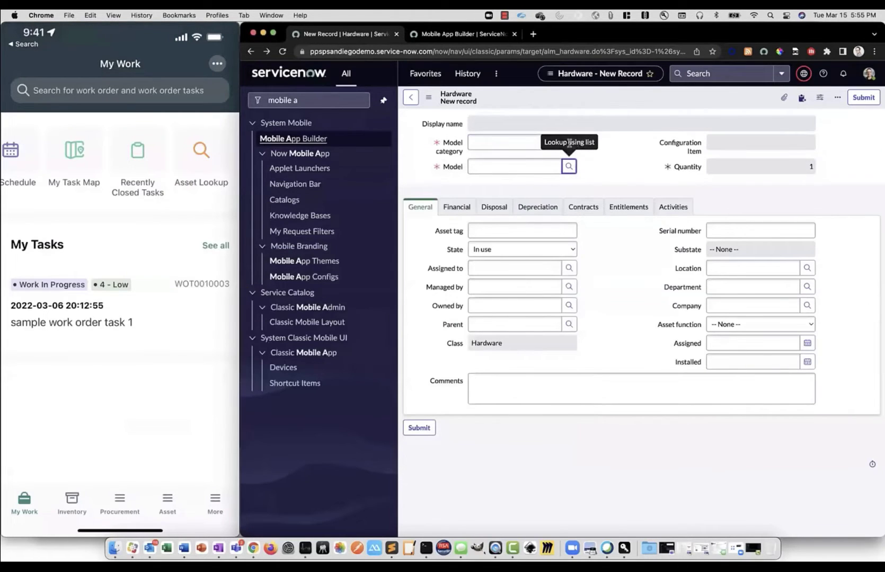
Step: Set Model category to Printer, confirm Model shows only printers, and open Model's Configure Dictionary
{"action": "left_click", "coordinate": [568, 145]}
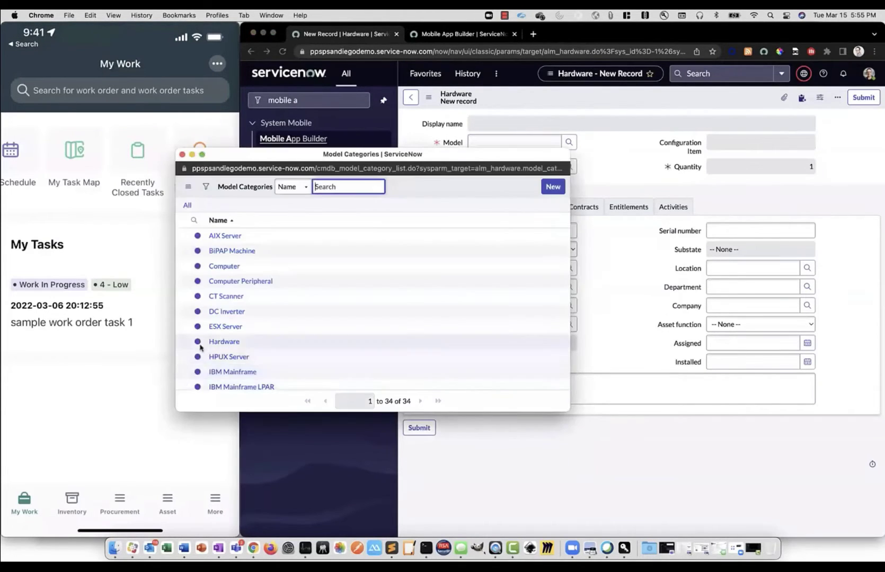
{"action": "scroll", "coordinate": [201, 344], "scroll_direction": "down", "scroll_amount": 4}
{"action": "scroll", "coordinate": [203, 347], "scroll_direction": "down", "scroll_amount": 5}
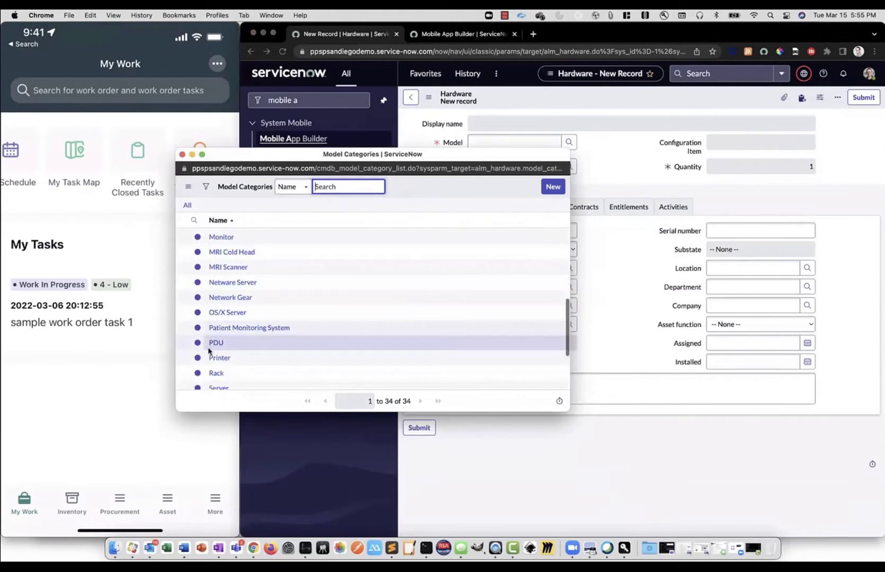
{"action": "left_click", "coordinate": [215, 344]}
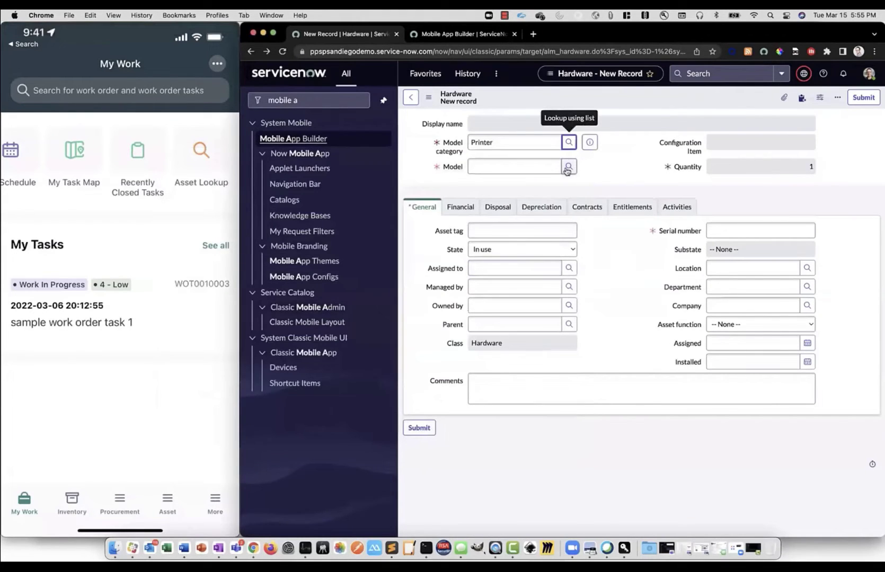
{"action": "left_click", "coordinate": [567, 169]}
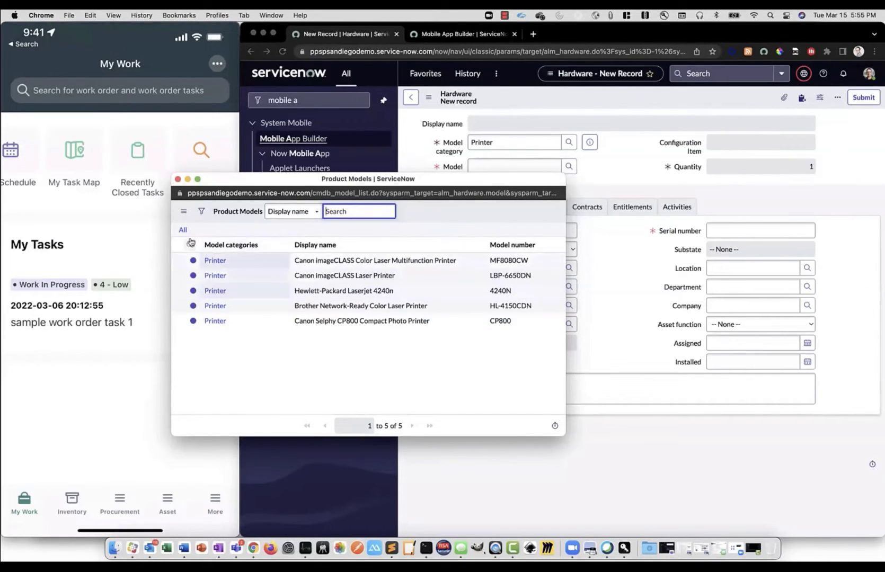
{"action": "left_click", "coordinate": [178, 179]}
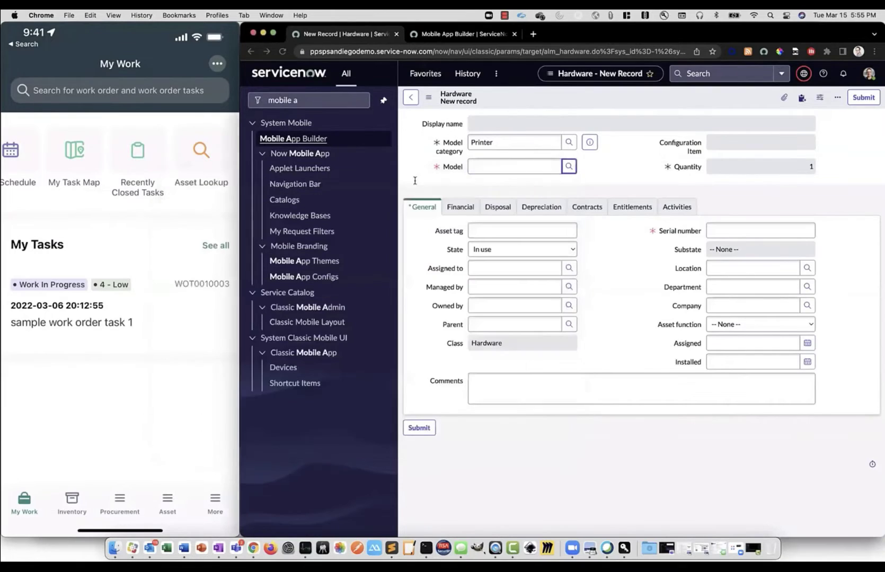
{"action": "right_click", "coordinate": [450, 165]}
{"action": "left_click", "coordinate": [481, 187]}
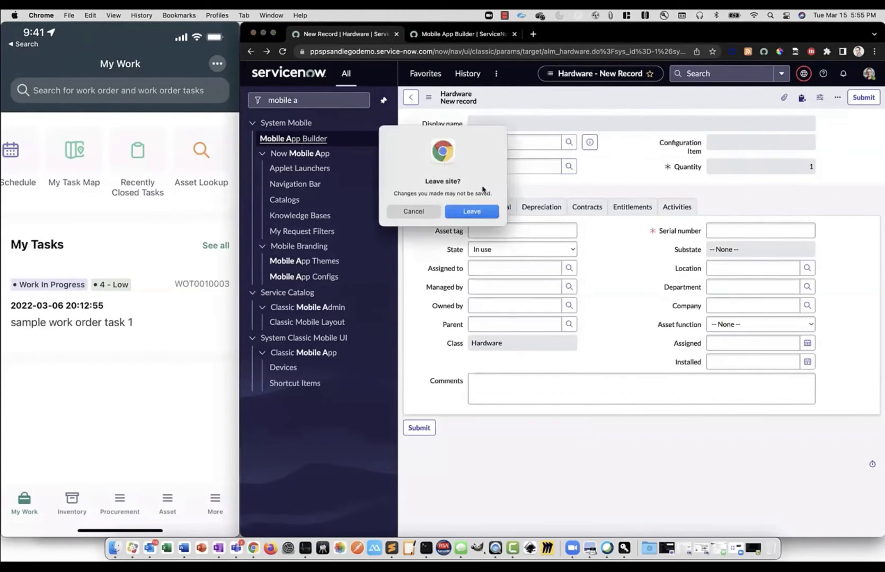
Step: Review the Model dictionary entry's advanced reference qualifier script ModelAndCategoryFilters, then return to Mobile App Builder
{"action": "left_click", "coordinate": [472, 212]}
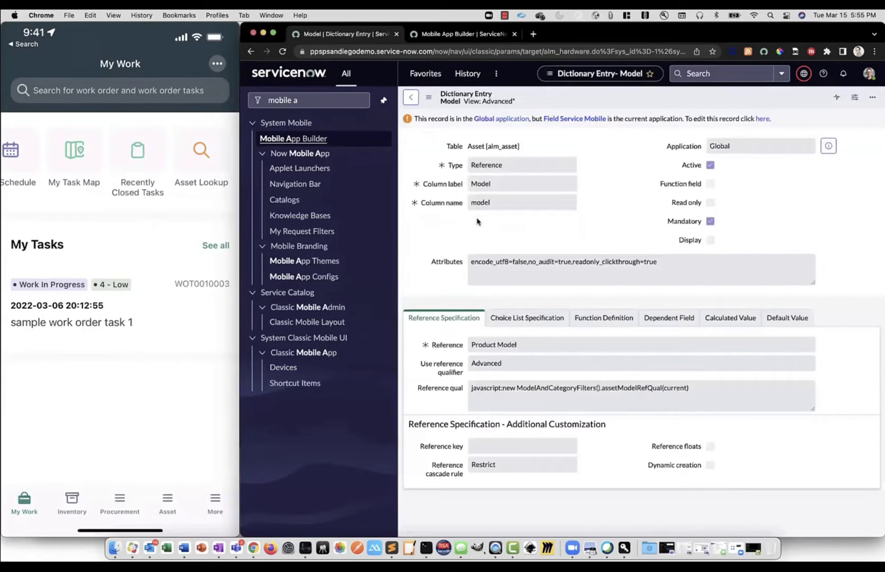
{"action": "scroll", "coordinate": [527, 334], "scroll_direction": "down", "scroll_amount": 3}
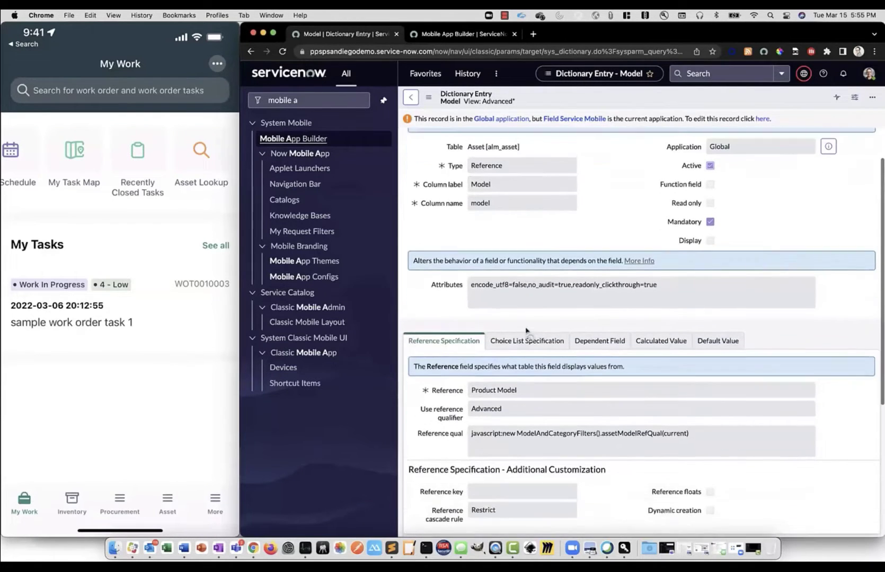
{"action": "scroll", "coordinate": [527, 328], "scroll_direction": "down", "scroll_amount": 1}
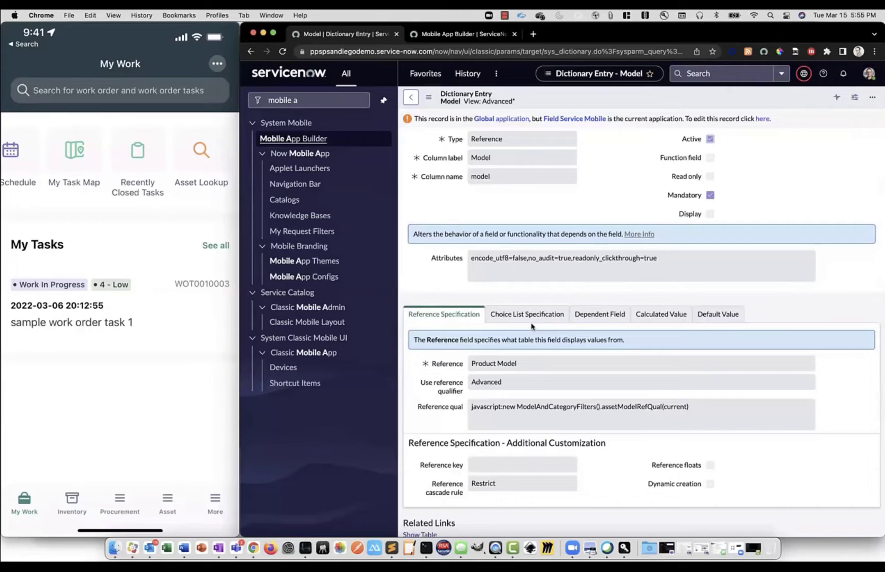
{"action": "left_click", "coordinate": [508, 385]}
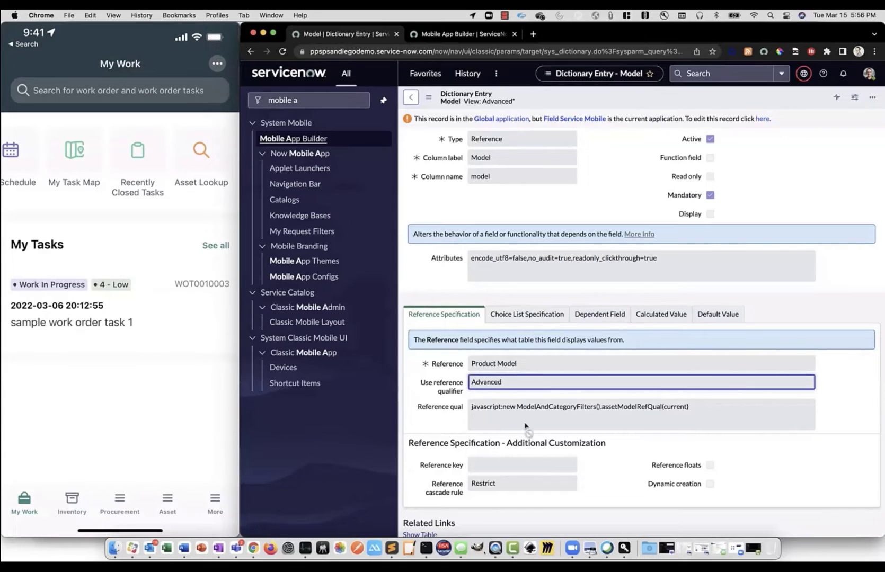
{"action": "left_click_drag", "start_coordinate": [517, 407], "coordinate": [654, 411]}
{"action": "scroll", "coordinate": [654, 410], "scroll_direction": "up", "scroll_amount": 1}
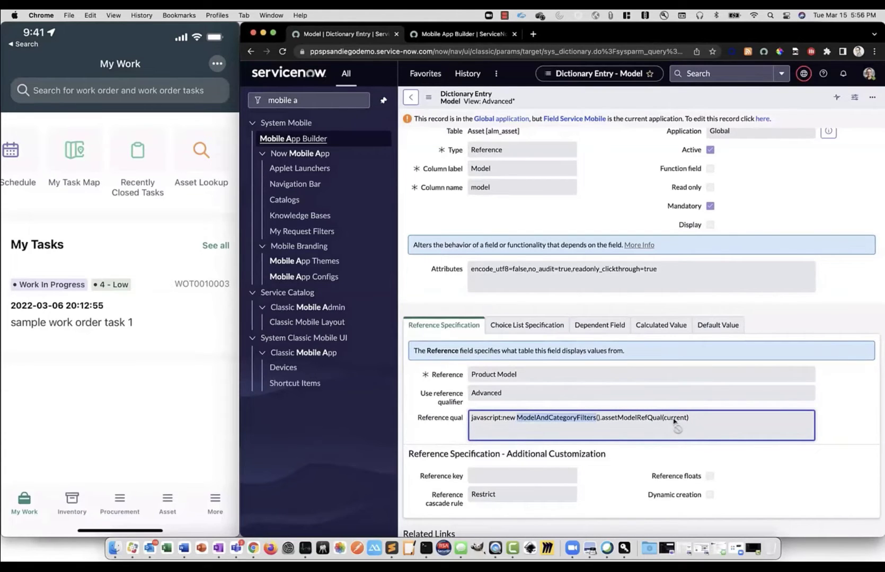
{"action": "mouse_move", "coordinate": [181, 149]}
{"action": "left_click", "coordinate": [442, 36]}
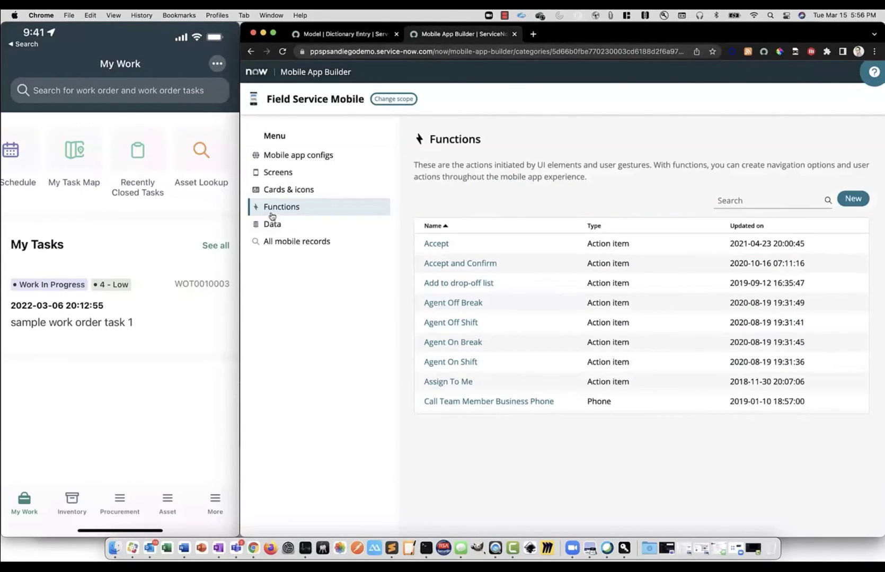
Step: Create a new function named 'Create Asset SD Lab function' with Context set to Global
{"action": "left_click", "coordinate": [852, 199]}
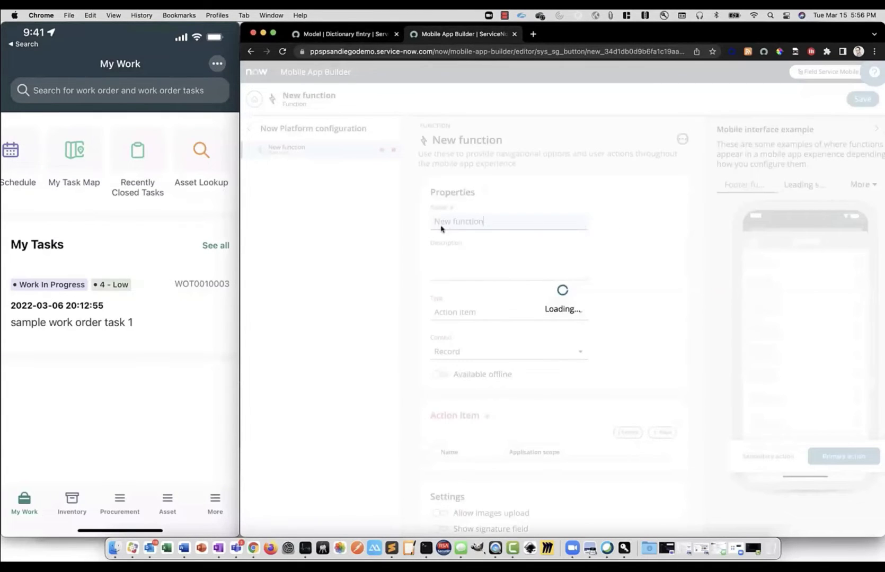
{"action": "left_click_drag", "start_coordinate": [450, 222], "coordinate": [418, 225]}
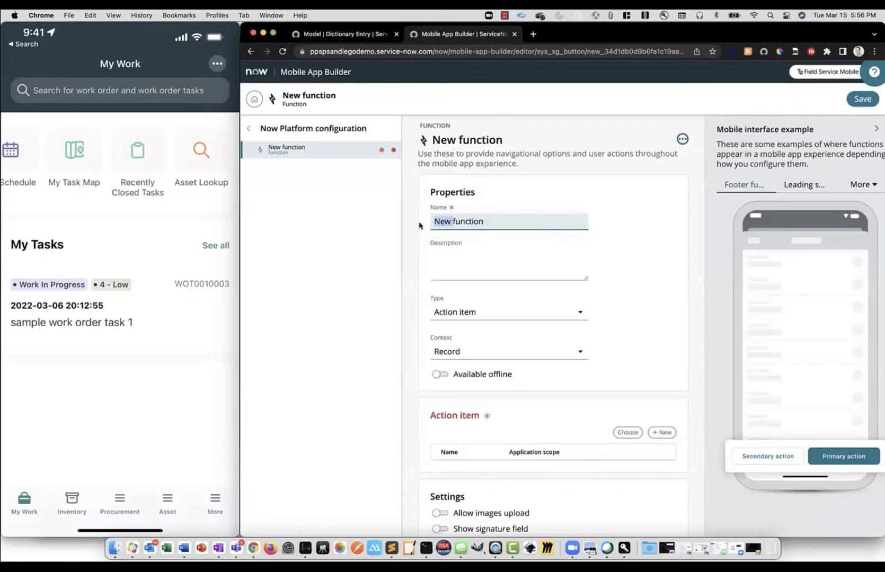
{"action": "type", "text": "Create Asset SD Lab"}
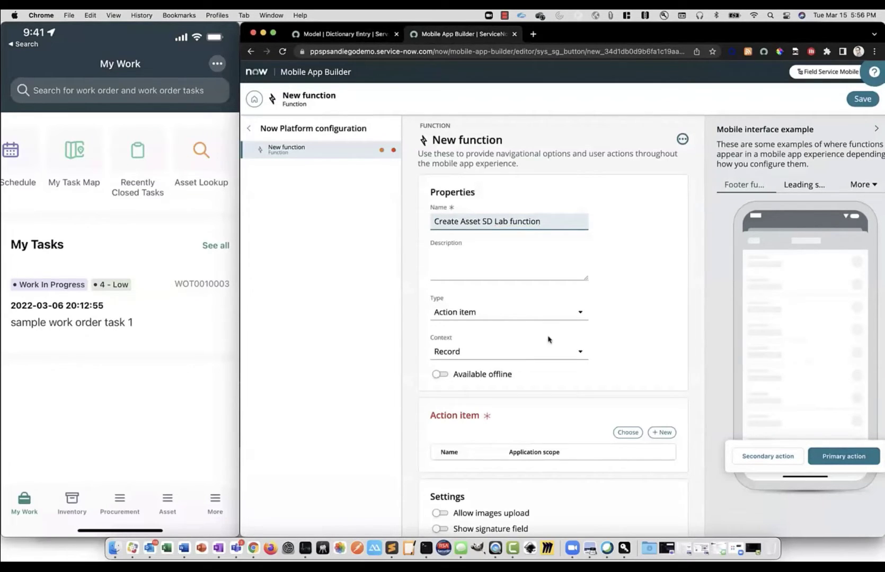
{"action": "scroll", "coordinate": [550, 371], "scroll_direction": "down", "scroll_amount": 3}
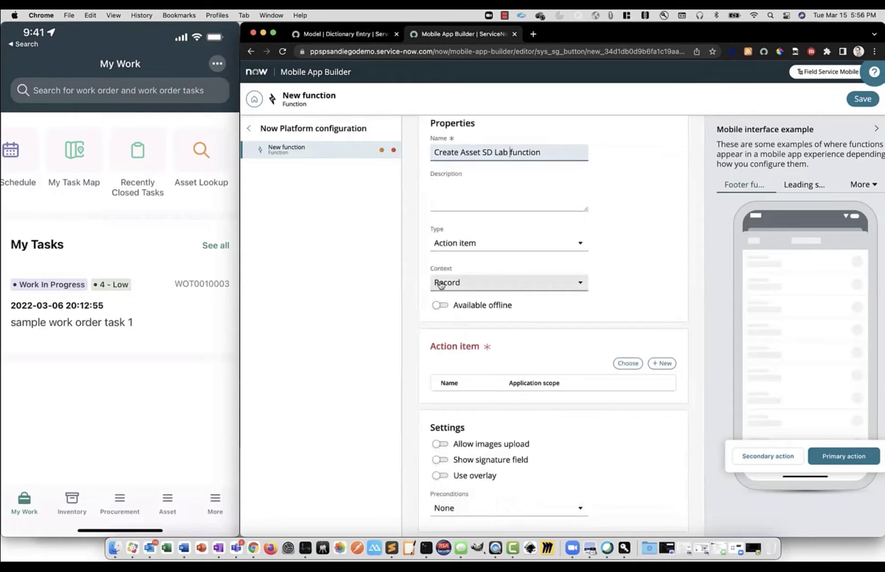
{"action": "left_click", "coordinate": [467, 288]}
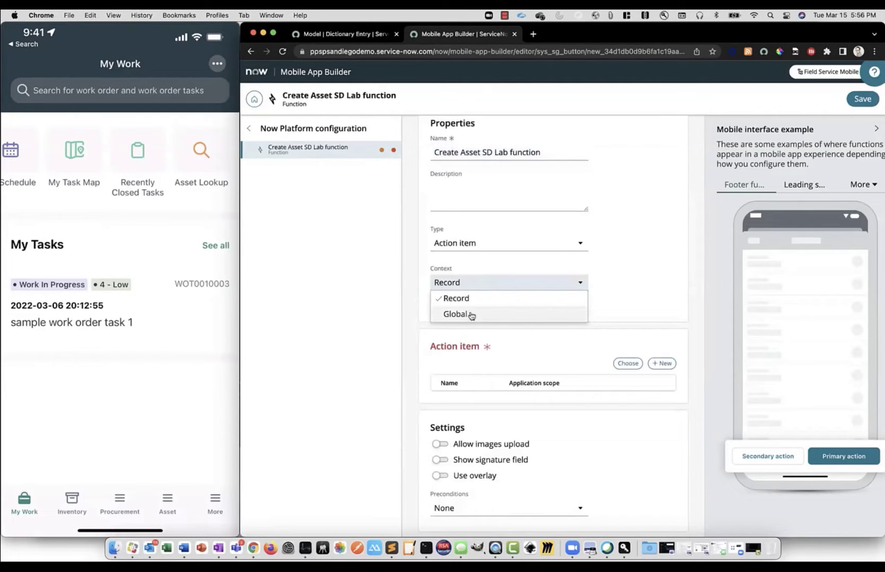
{"action": "left_click", "coordinate": [472, 315]}
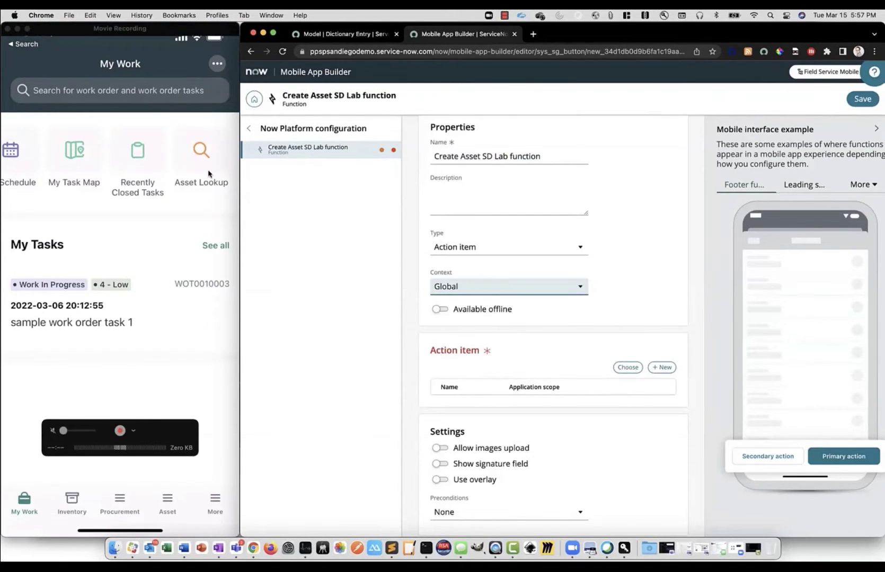
Step: Add an action item named 'Create Asset SD Lab action item' to the function
{"action": "left_click", "coordinate": [662, 368]}
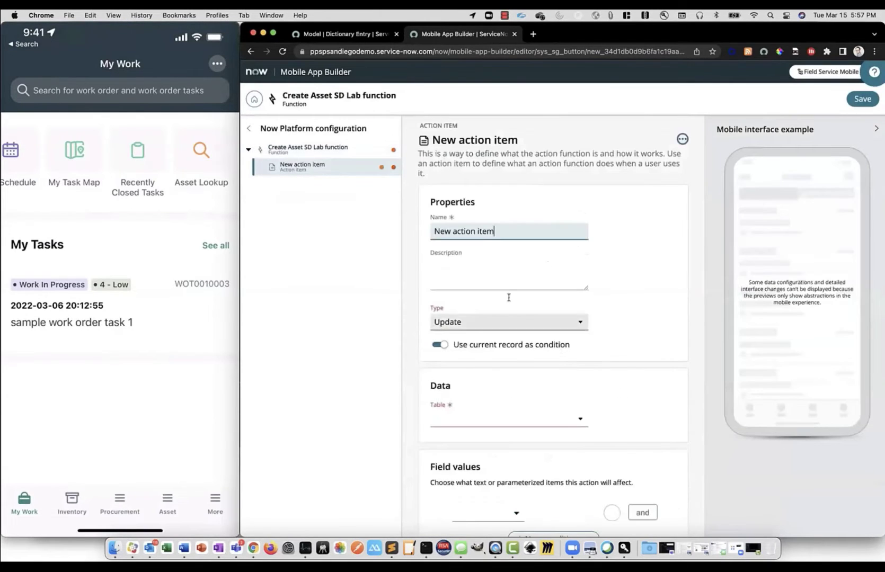
{"action": "left_click_drag", "start_coordinate": [452, 231], "coordinate": [427, 236]}
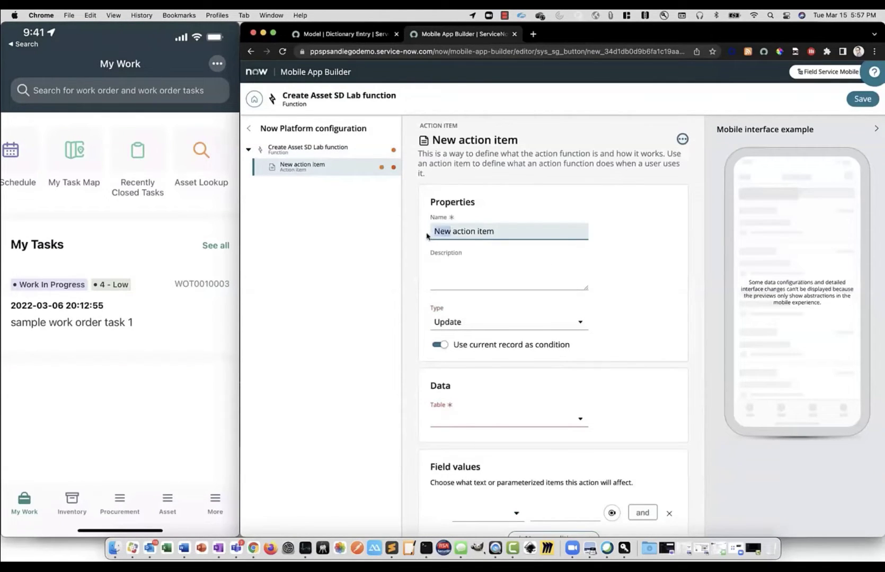
{"action": "type", "text": "Create Asset SD Lab"}
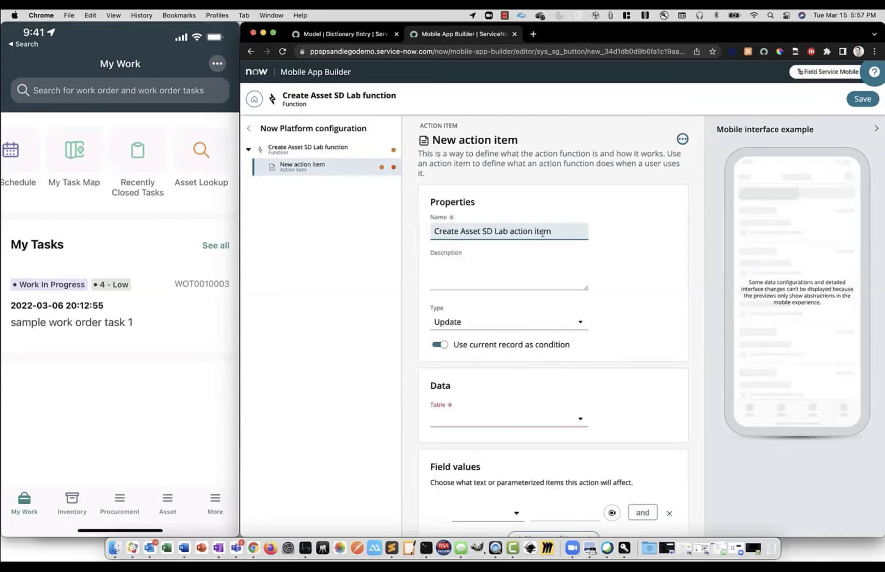
Step: Set the action item's Type to New and its Table to Hardware [alm_hardware]
{"action": "scroll", "coordinate": [543, 364], "scroll_direction": "down", "scroll_amount": 3}
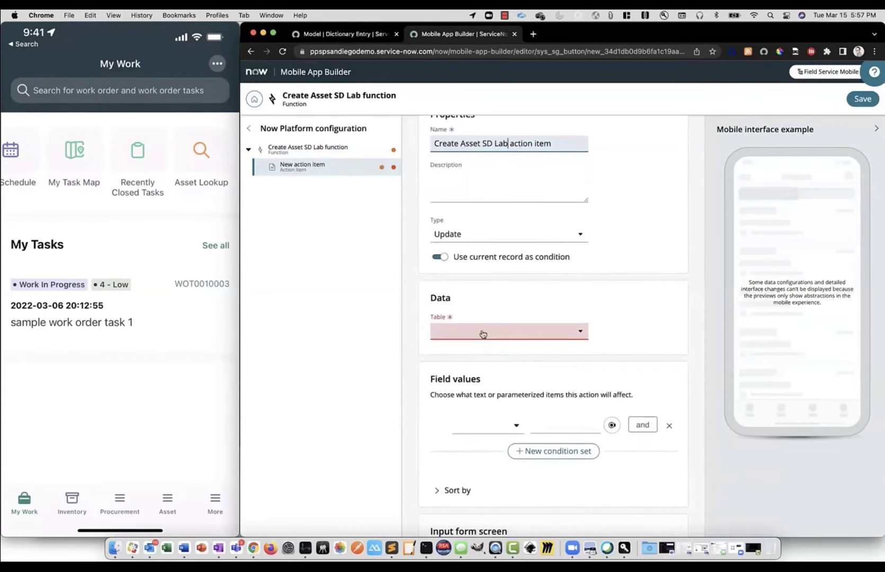
{"action": "left_click", "coordinate": [464, 235]}
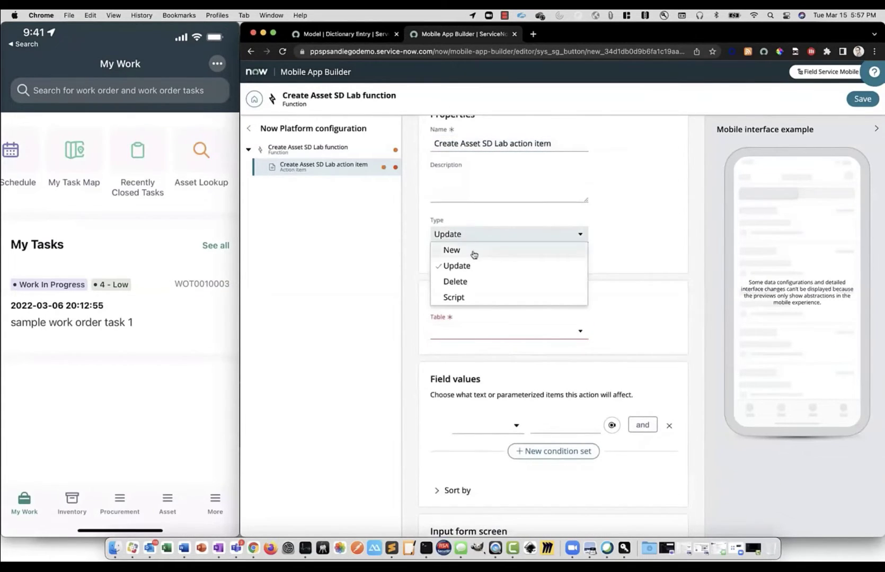
{"action": "left_click", "coordinate": [473, 254]}
{"action": "left_click", "coordinate": [467, 319]}
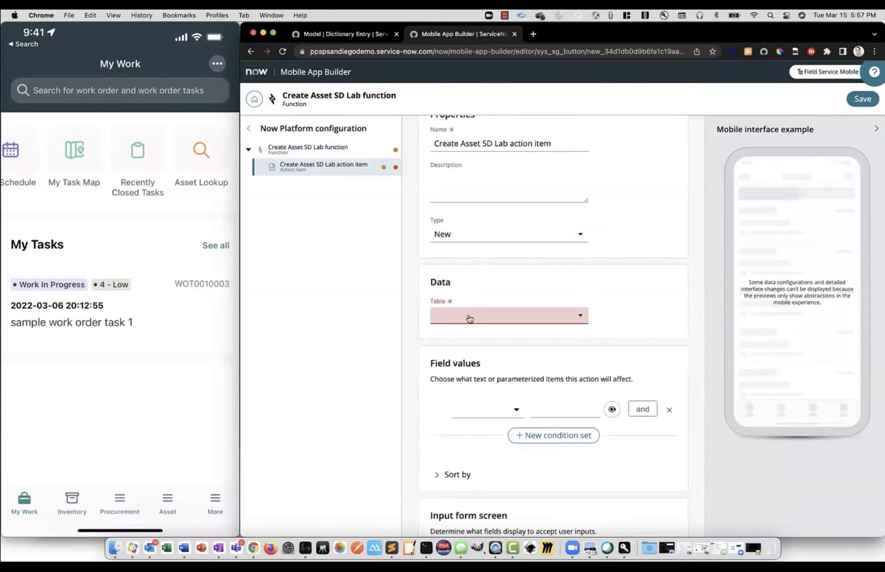
{"action": "left_click", "coordinate": [469, 318]}
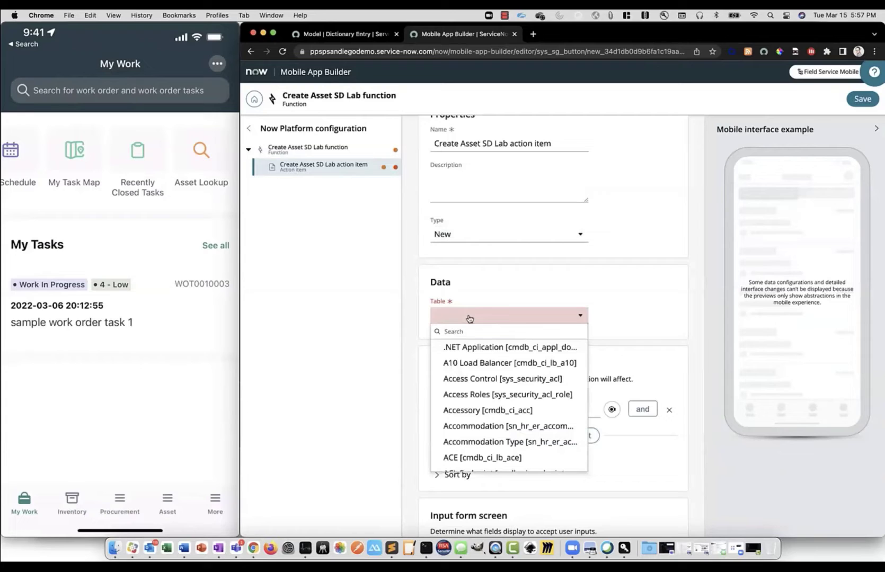
{"action": "type", "text": "hardware"}
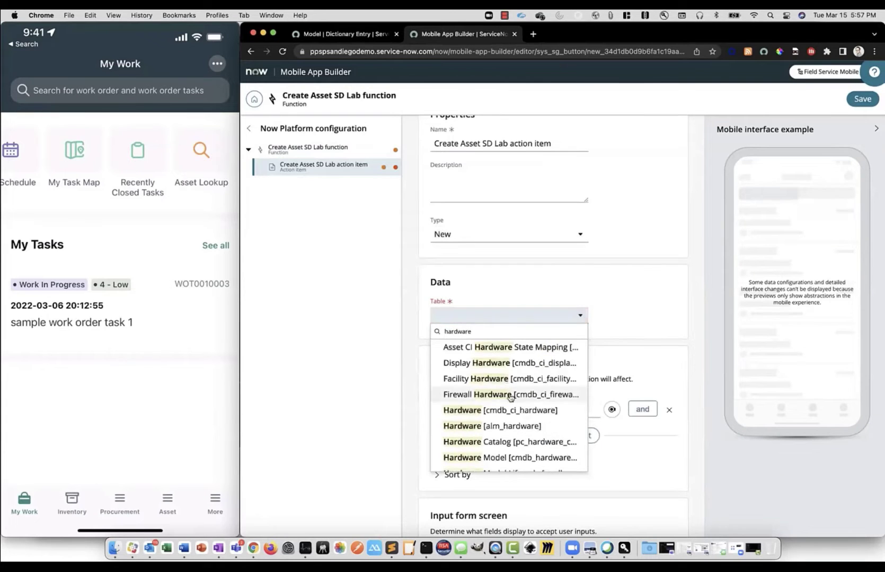
{"action": "left_click", "coordinate": [521, 425]}
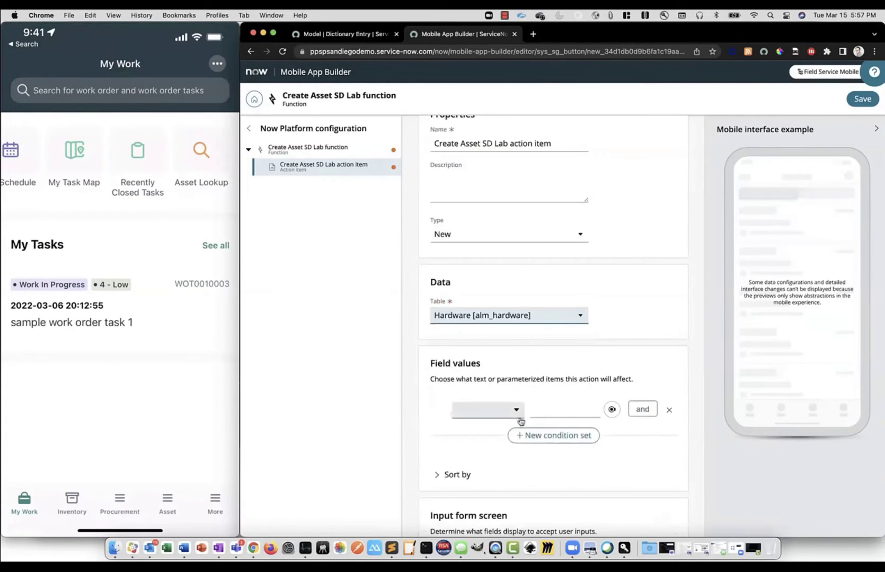
{"action": "scroll", "coordinate": [517, 392], "scroll_direction": "down", "scroll_amount": 2}
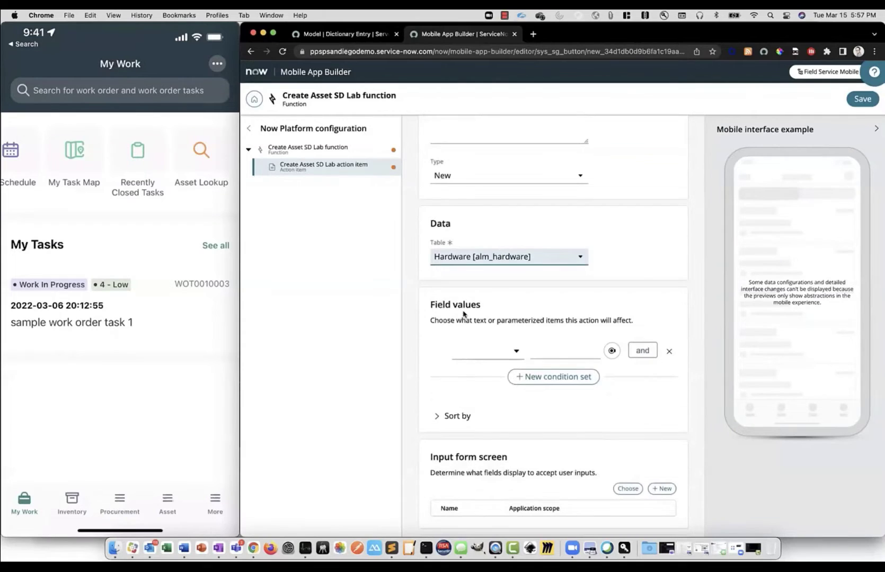
{"action": "scroll", "coordinate": [500, 340], "scroll_direction": "down", "scroll_amount": 3}
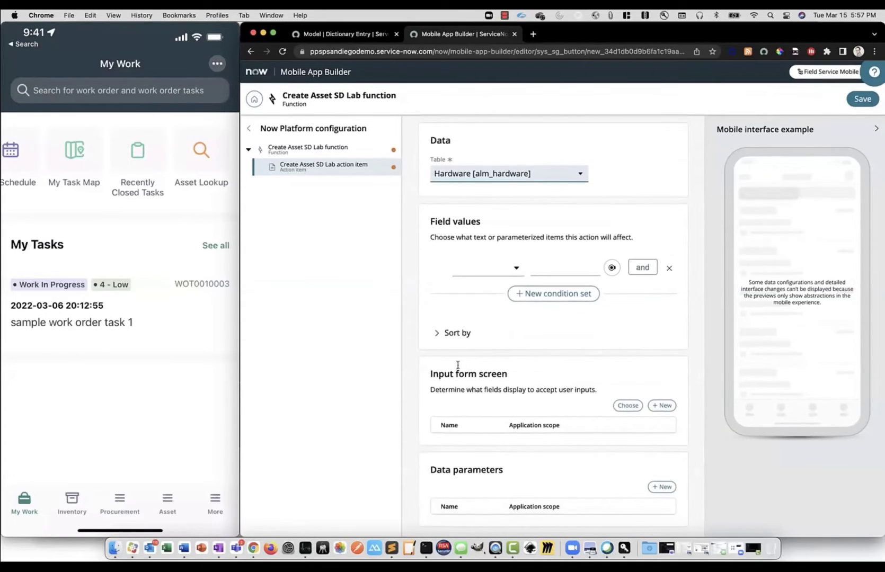
{"action": "left_click_drag", "start_coordinate": [429, 374], "coordinate": [509, 378]}
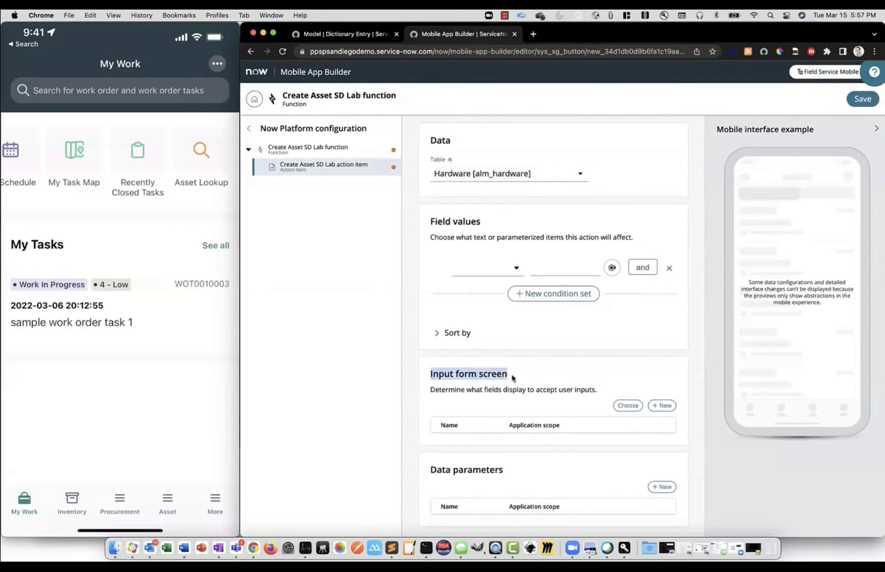
Step: Create 'Create Asset SD Lab input form screen' using custom page and section setup
{"action": "left_click", "coordinate": [662, 405]}
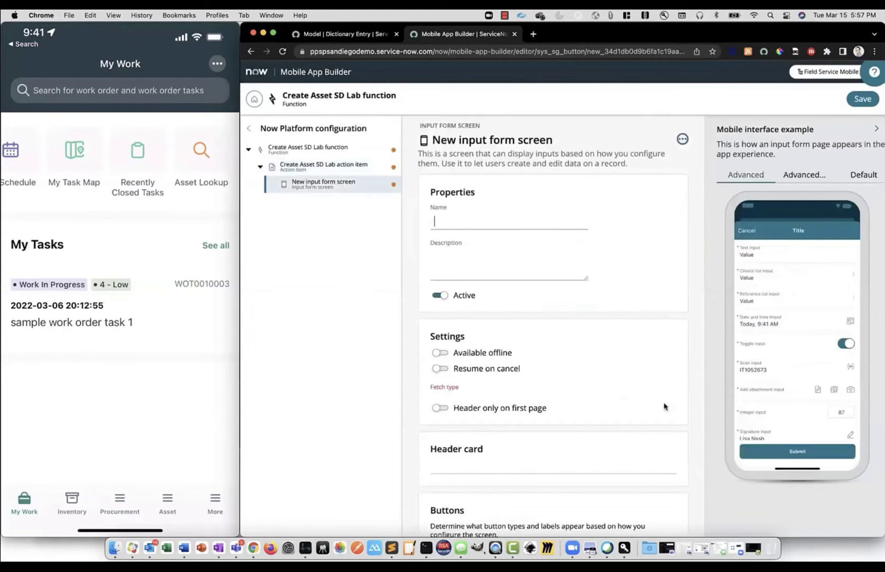
{"action": "left_click_drag", "start_coordinate": [450, 223], "coordinate": [428, 225]}
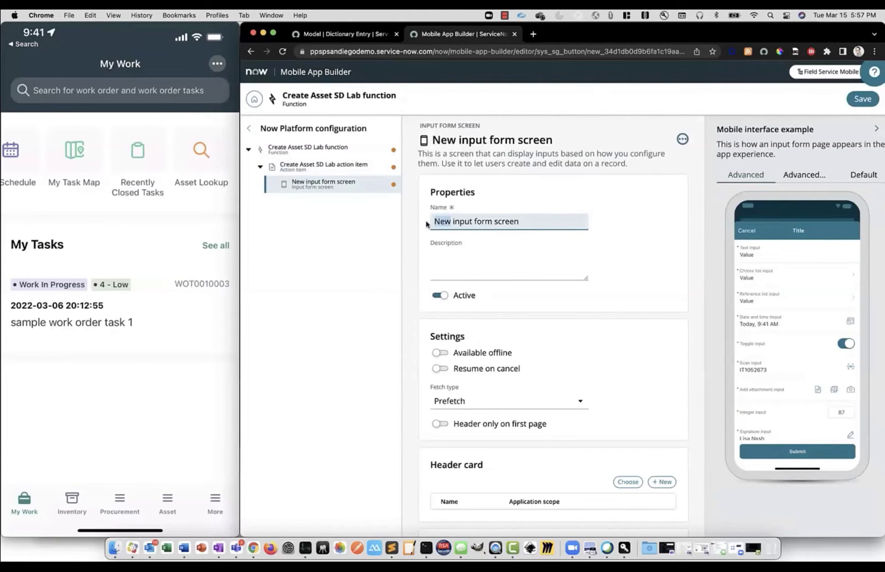
{"action": "type", "text": "Create Asset SD Lab"}
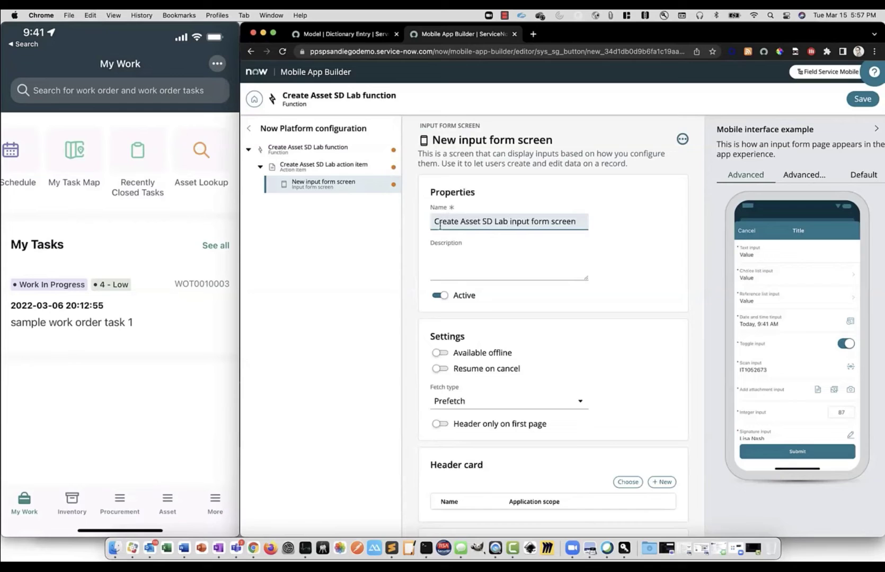
{"action": "scroll", "coordinate": [456, 276], "scroll_direction": "down", "scroll_amount": 1}
{"action": "scroll", "coordinate": [458, 283], "scroll_direction": "down", "scroll_amount": 5}
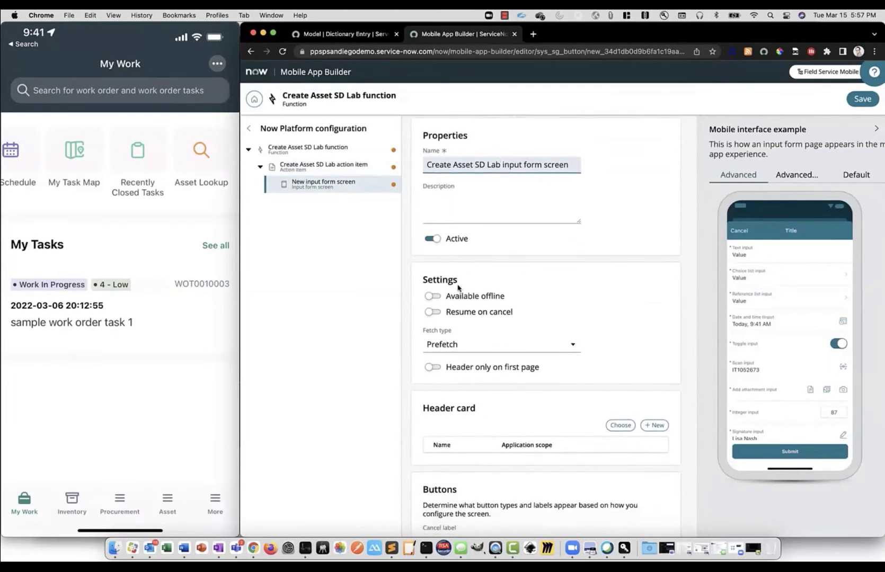
{"action": "scroll", "coordinate": [473, 326], "scroll_direction": "down", "scroll_amount": 7}
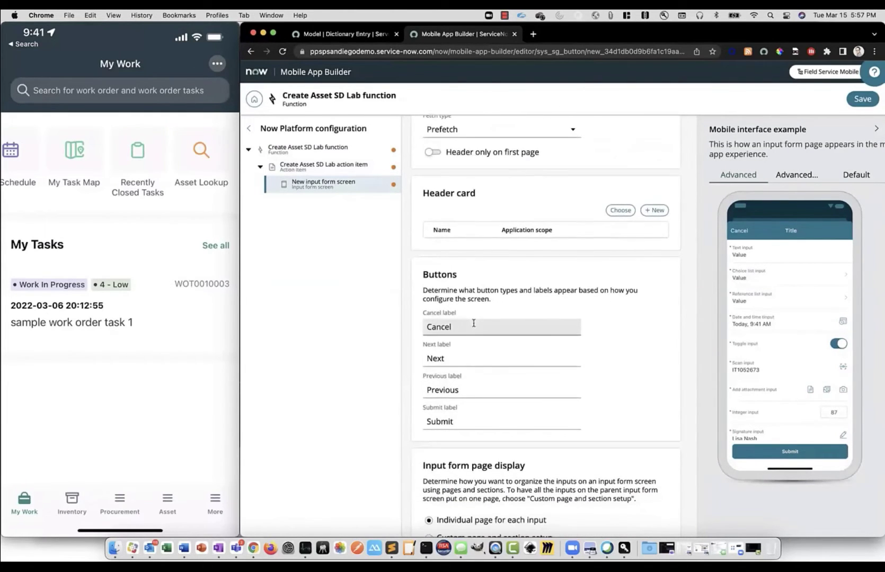
{"action": "scroll", "coordinate": [448, 327], "scroll_direction": "down", "scroll_amount": 3}
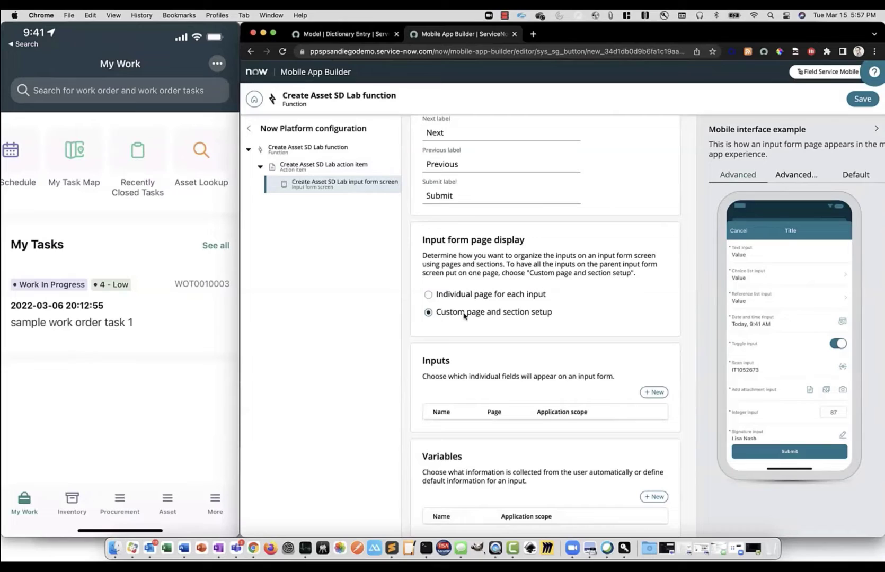
{"action": "scroll", "coordinate": [544, 349], "scroll_direction": "down", "scroll_amount": 5}
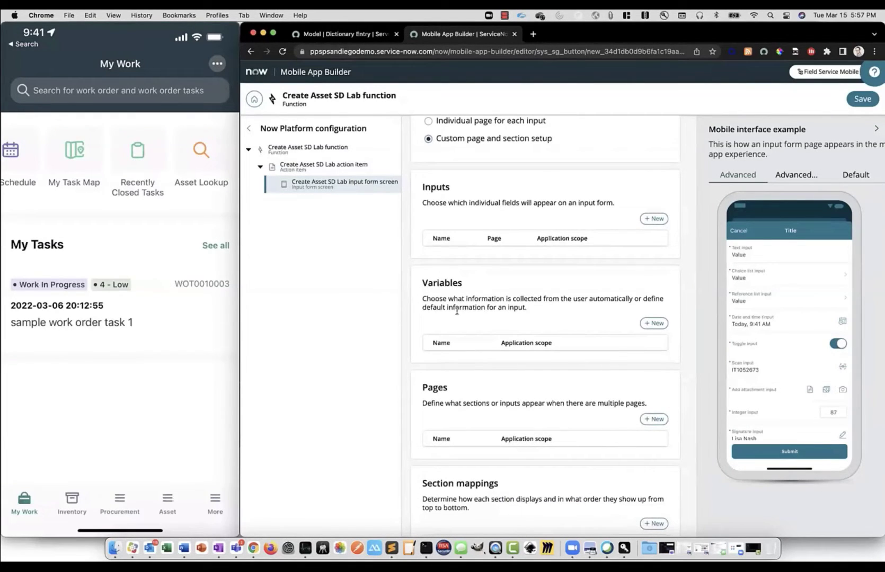
Step: Add and save an input form page 'Create Asset SD Lab page' with Order 10
{"action": "left_click", "coordinate": [654, 419]}
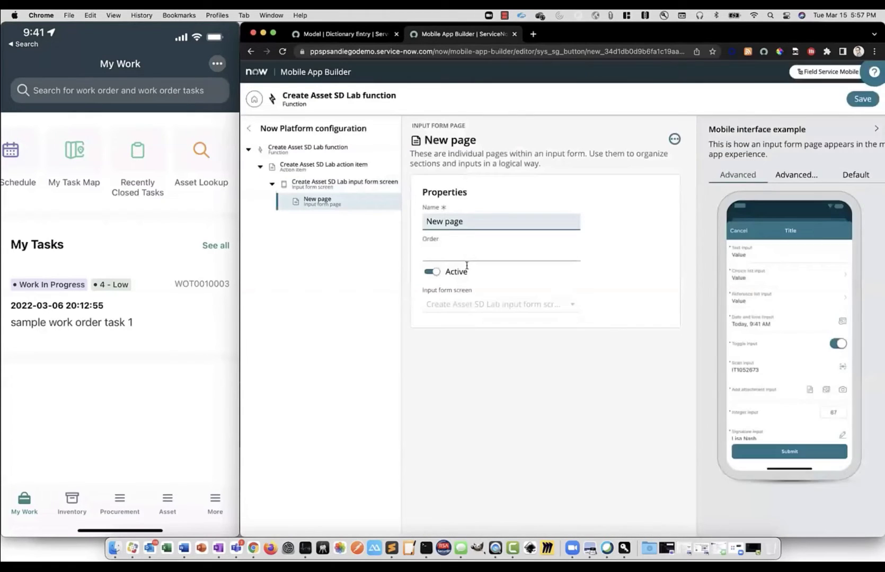
{"action": "left_click_drag", "start_coordinate": [444, 222], "coordinate": [425, 223]}
{"action": "type", "text": "Create Asset SD Lab"}
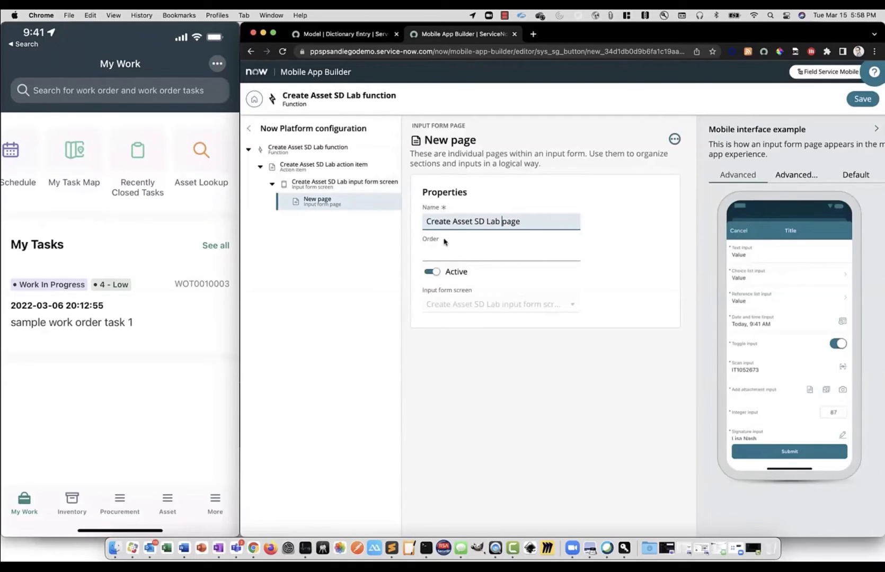
{"action": "left_click", "coordinate": [470, 256]}
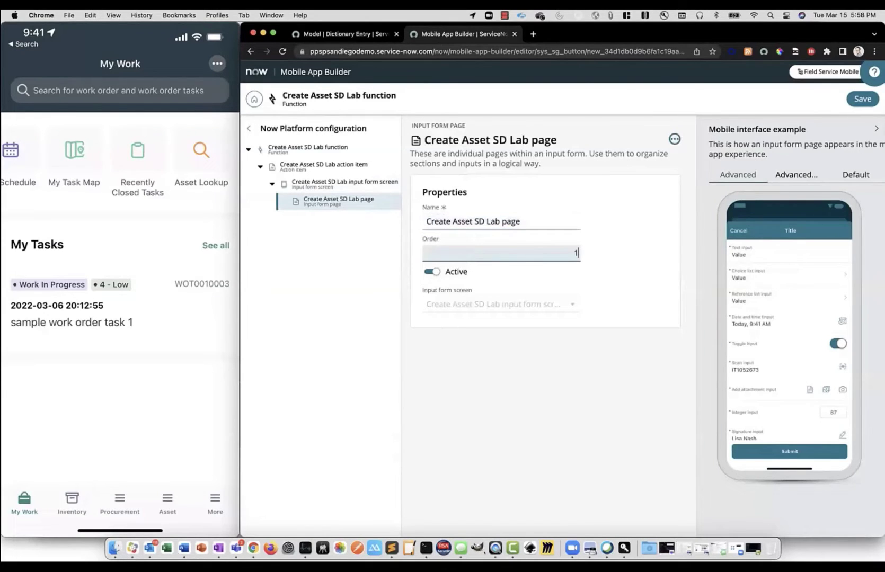
{"action": "scroll", "coordinate": [507, 227], "scroll_direction": "right", "scroll_amount": 1}
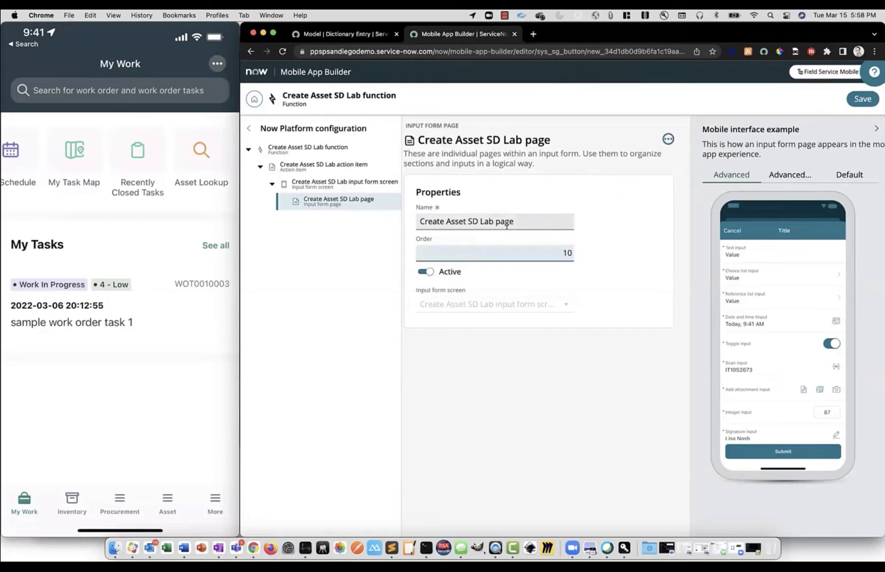
{"action": "left_click", "coordinate": [863, 99]}
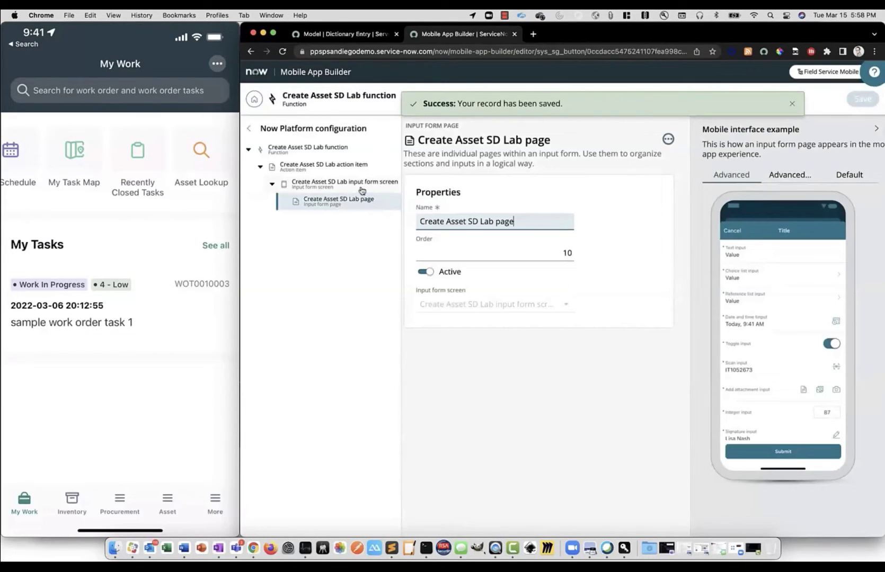
Step: Add a new input named model_category with the label 'Model category'
{"action": "left_click", "coordinate": [361, 187]}
{"action": "scroll", "coordinate": [573, 395], "scroll_direction": "down", "scroll_amount": 10}
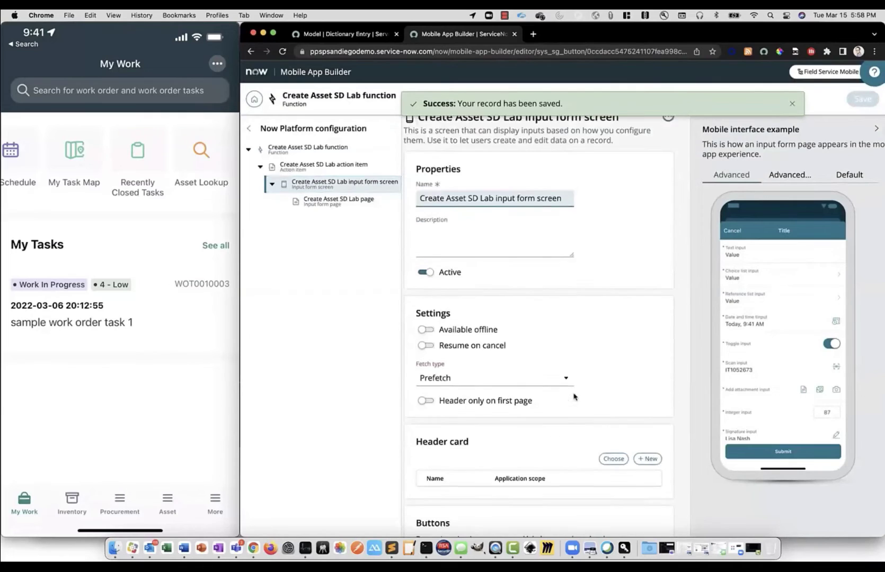
{"action": "scroll", "coordinate": [574, 395], "scroll_direction": "down", "scroll_amount": 5}
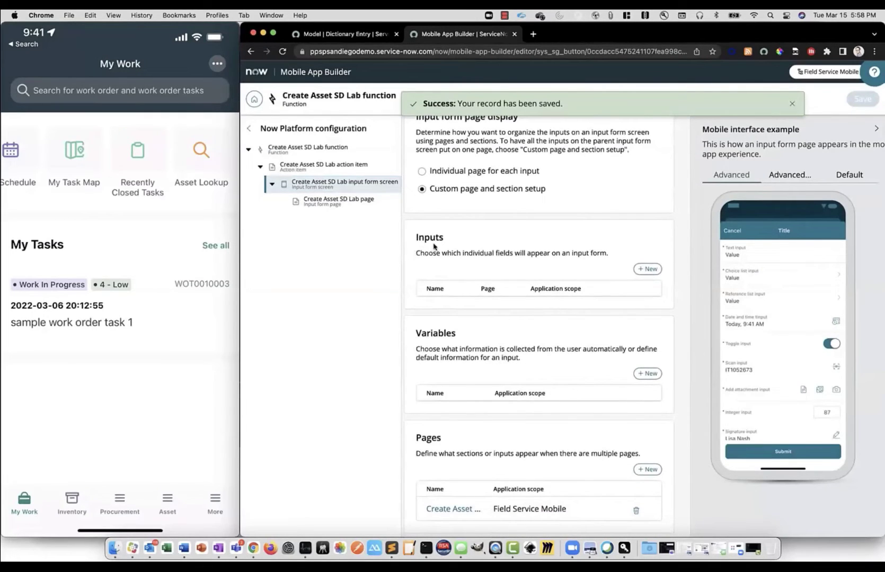
{"action": "left_click", "coordinate": [640, 271]}
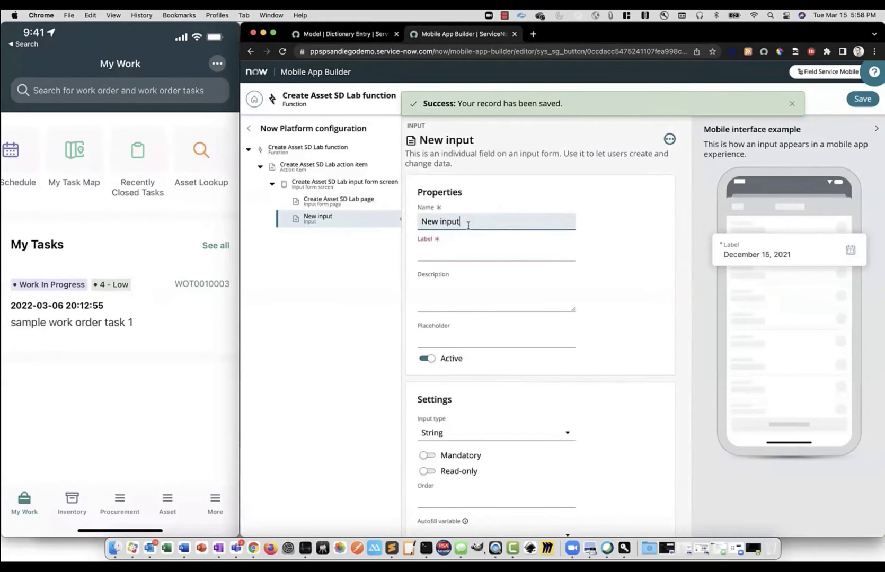
{"action": "left_click_drag", "start_coordinate": [479, 222], "coordinate": [416, 217]}
{"action": "type", "text": "model_category"}
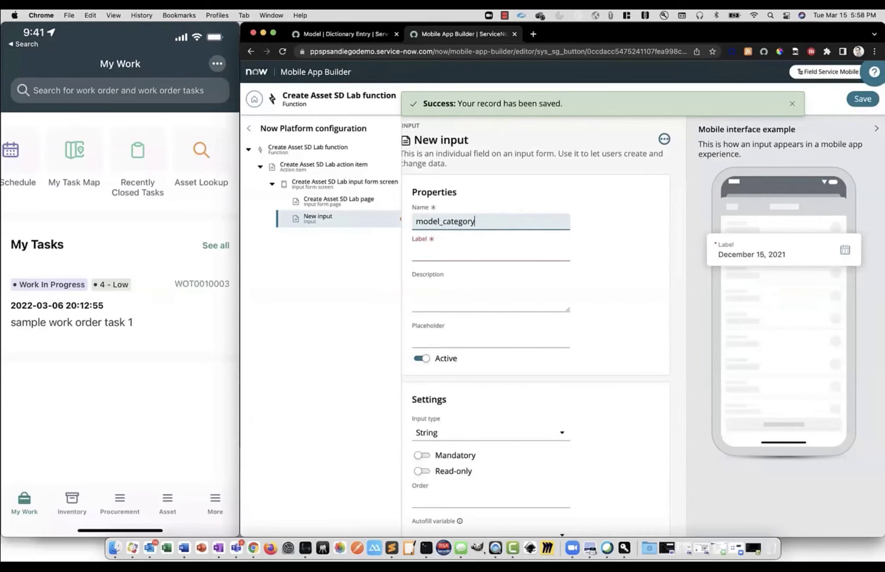
{"action": "key", "text": "Tab"}
{"action": "type", "text": "Model "}
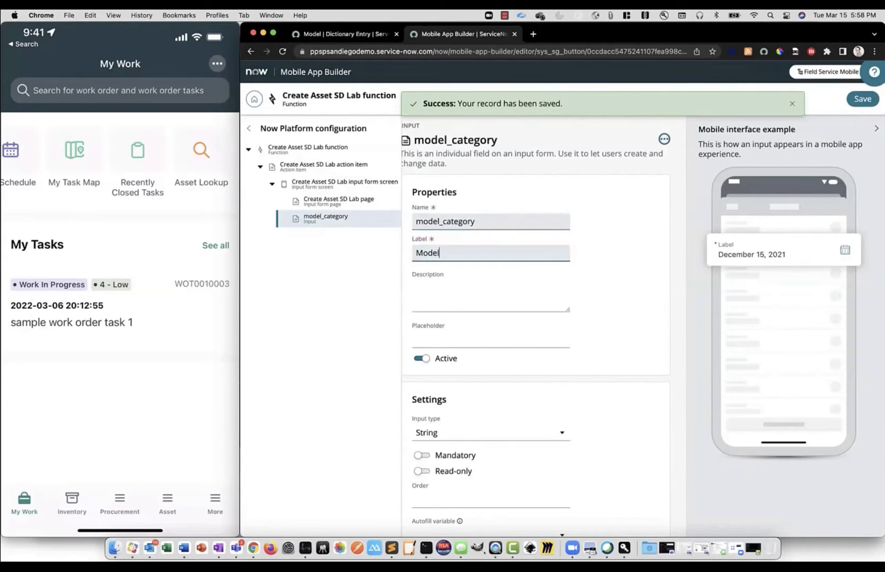
{"action": "type", "text": "category"}
Step: Make model_category a mandatory Reference input, Order 10, on the Create Asset SD Lab page
{"action": "scroll", "coordinate": [517, 426], "scroll_direction": "down", "scroll_amount": 3}
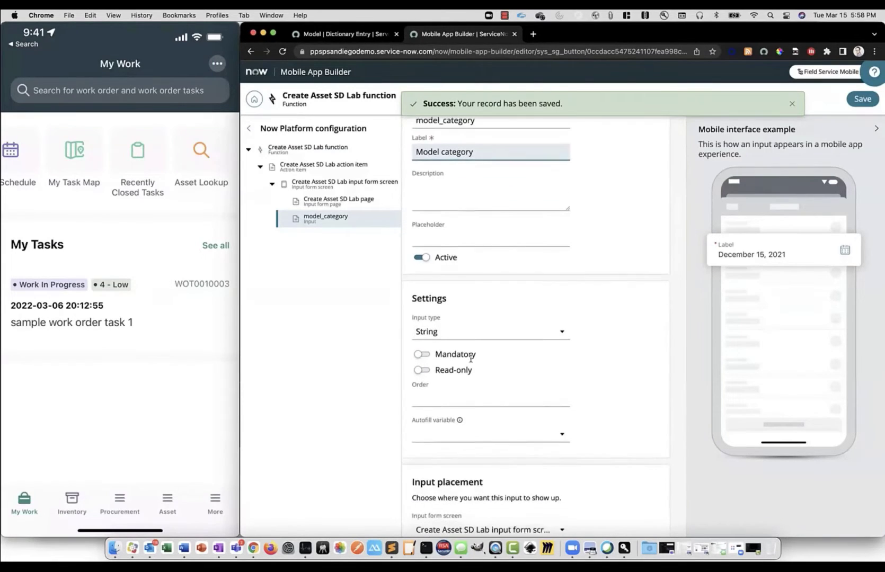
{"action": "left_click", "coordinate": [472, 333]}
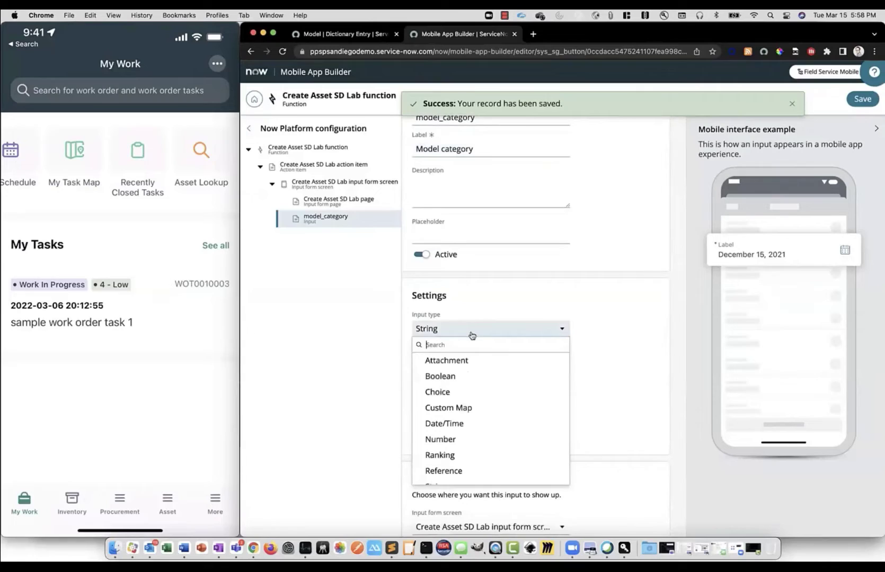
{"action": "scroll", "coordinate": [488, 410], "scroll_direction": "down", "scroll_amount": 1}
{"action": "left_click", "coordinate": [470, 461]}
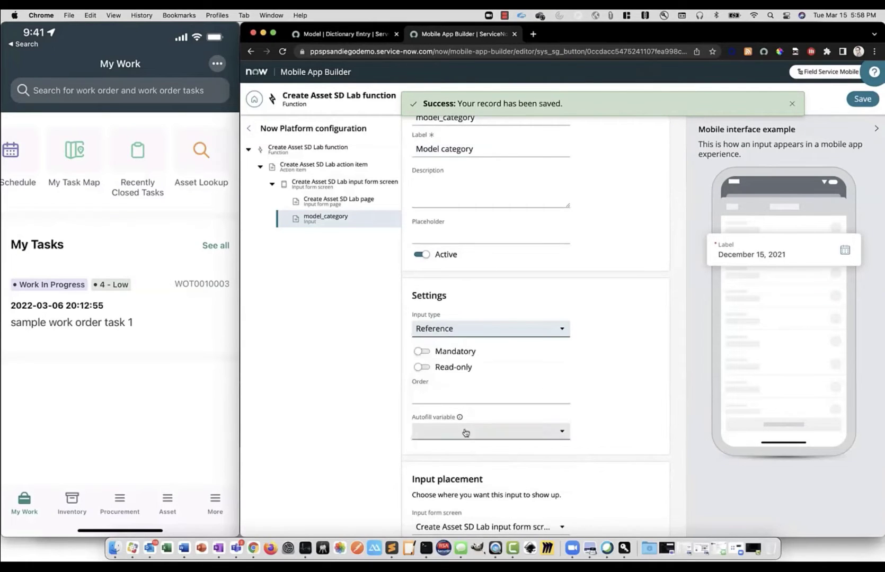
{"action": "left_click", "coordinate": [421, 353]}
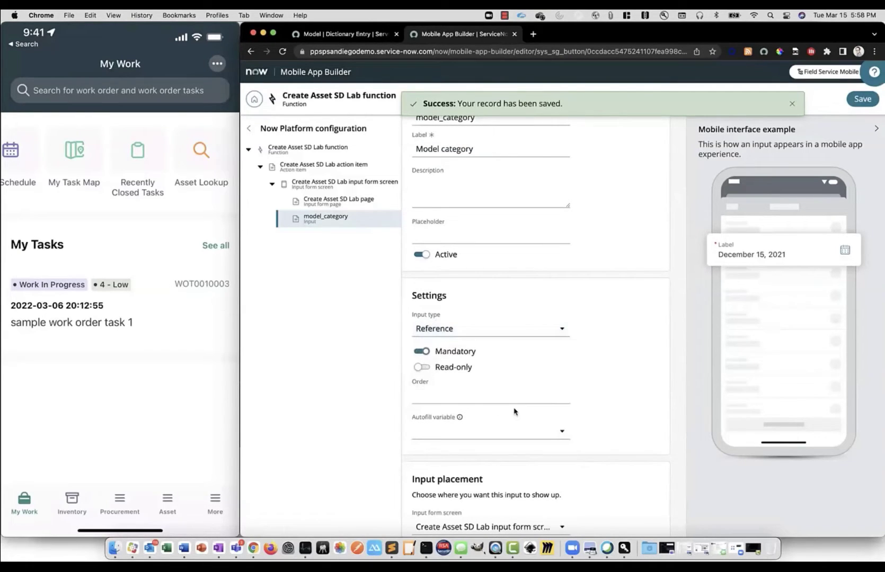
{"action": "scroll", "coordinate": [515, 413], "scroll_direction": "down", "scroll_amount": 1}
{"action": "left_click", "coordinate": [517, 381]}
{"action": "type", "text": "10"}
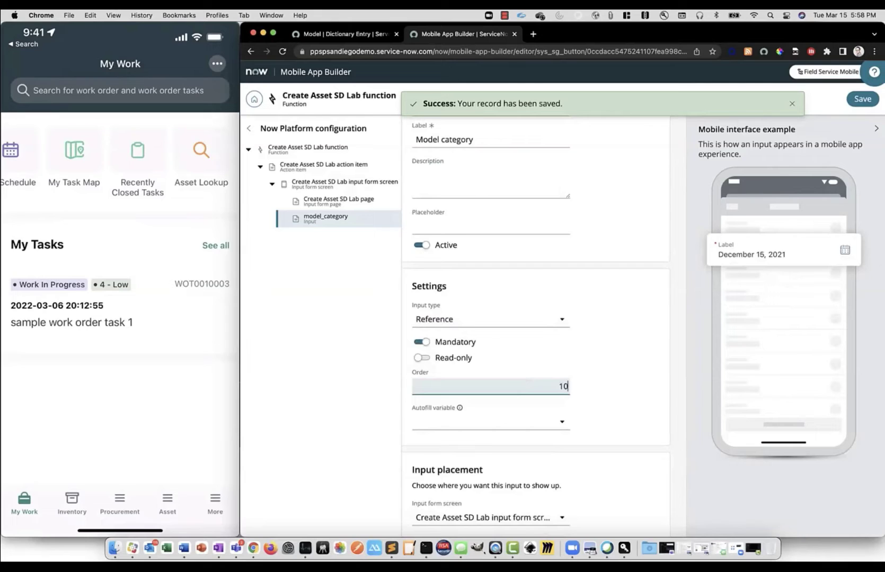
{"action": "scroll", "coordinate": [517, 380], "scroll_direction": "down", "scroll_amount": 6}
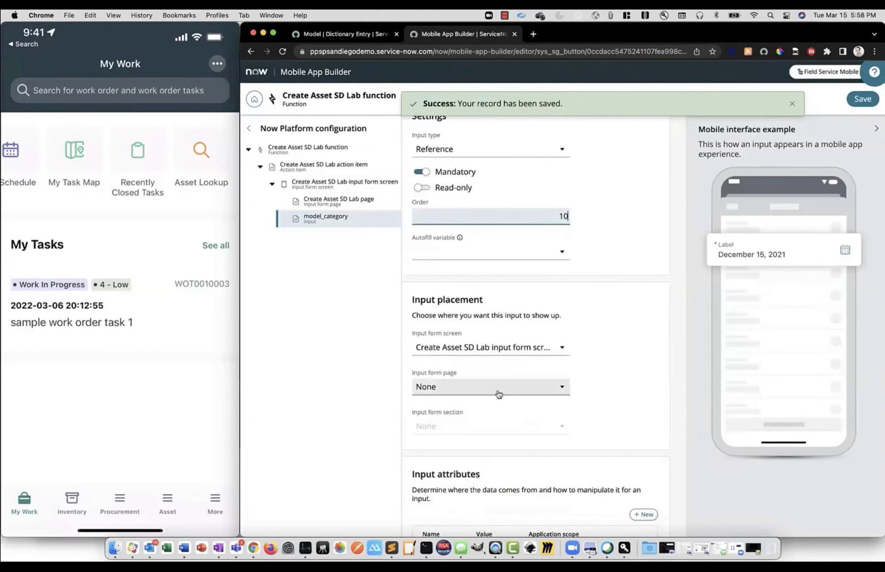
{"action": "left_click", "coordinate": [497, 394]}
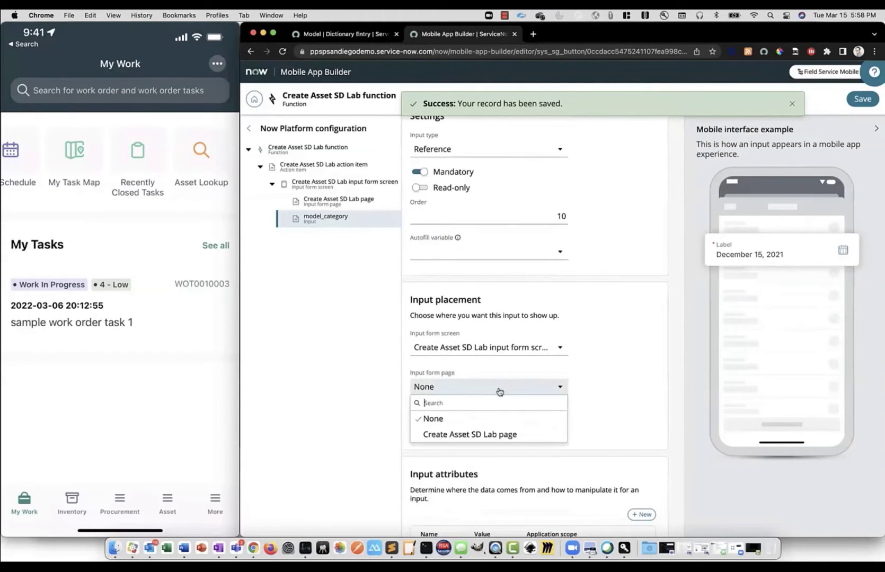
{"action": "left_click", "coordinate": [485, 435]}
{"action": "scroll", "coordinate": [605, 413], "scroll_direction": "down", "scroll_amount": 1}
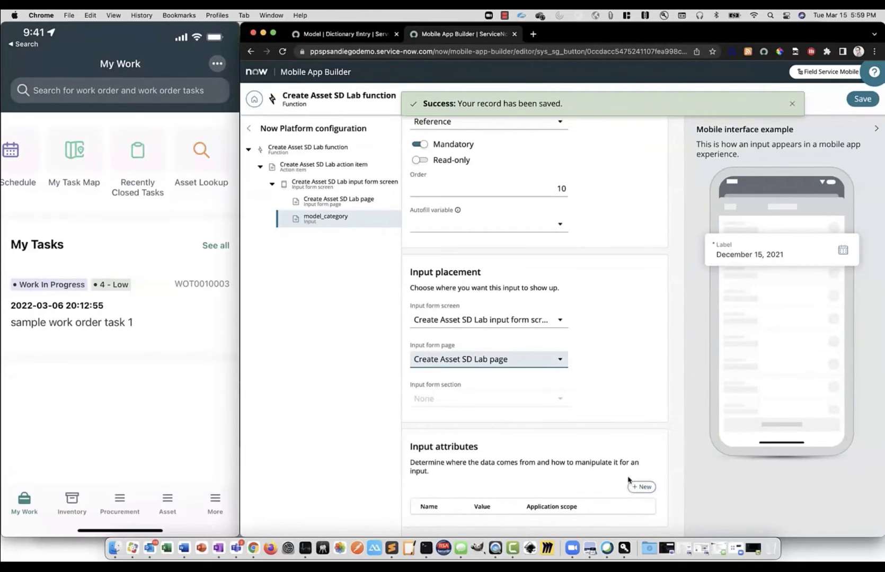
Step: Add a SourceTable attribute with value Hardware [alm_hardware] to the model_category input
{"action": "left_click", "coordinate": [642, 487]}
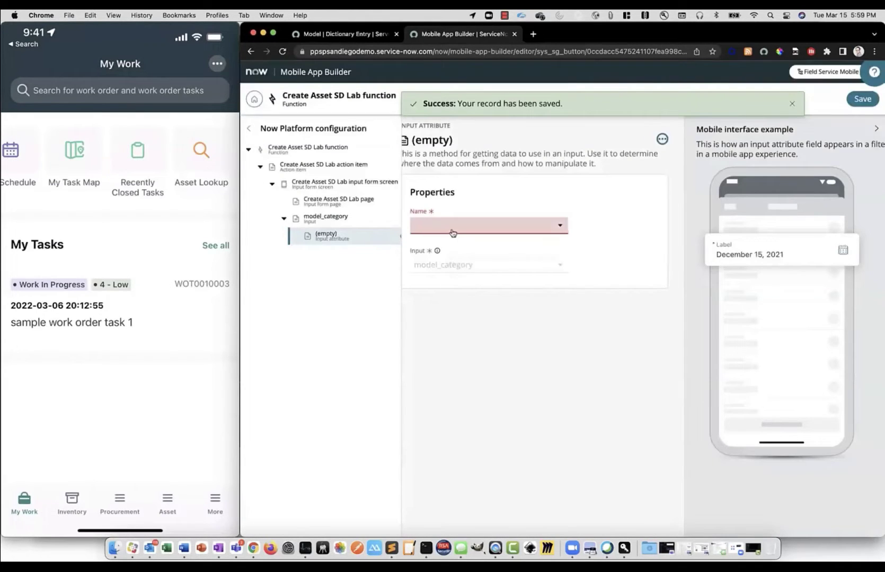
{"action": "left_click", "coordinate": [487, 225]}
{"action": "scroll", "coordinate": [471, 331], "scroll_direction": "down", "scroll_amount": 3}
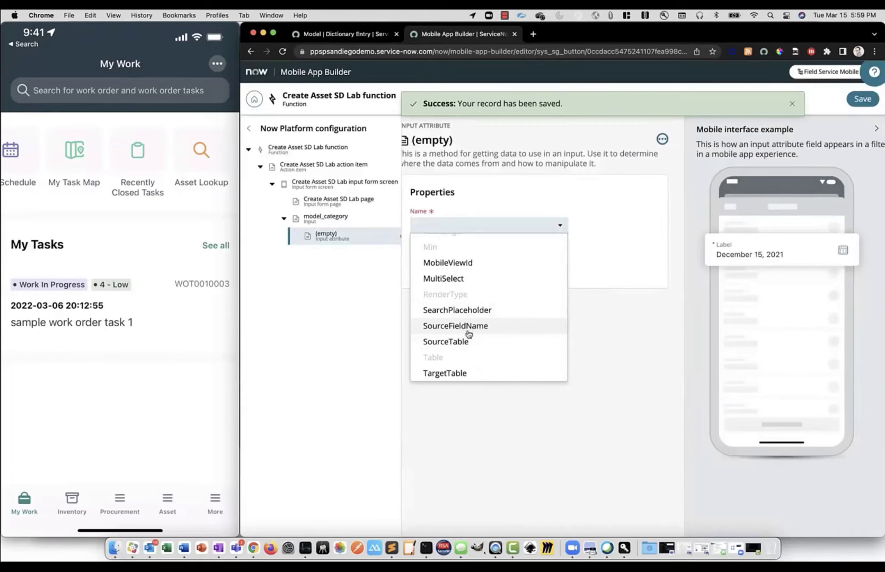
{"action": "left_click", "coordinate": [461, 342]}
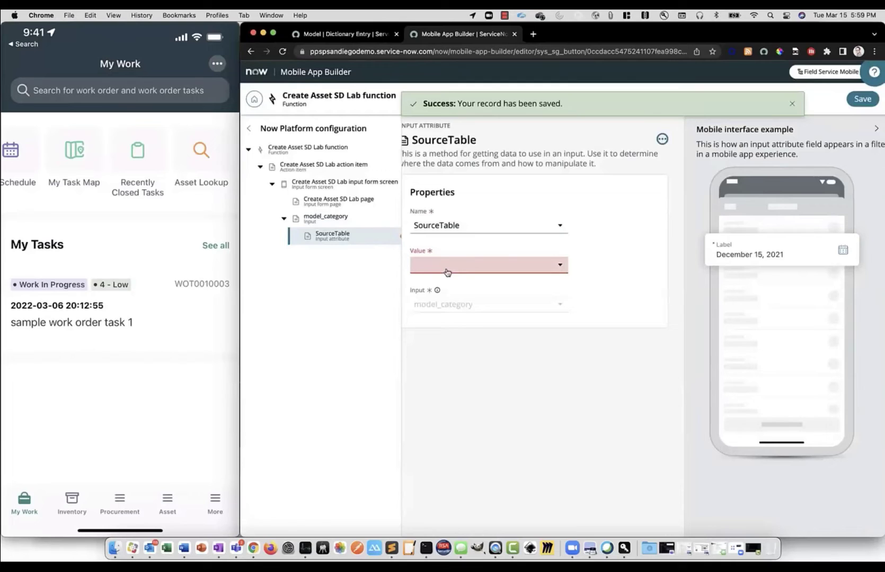
{"action": "left_click", "coordinate": [447, 272]}
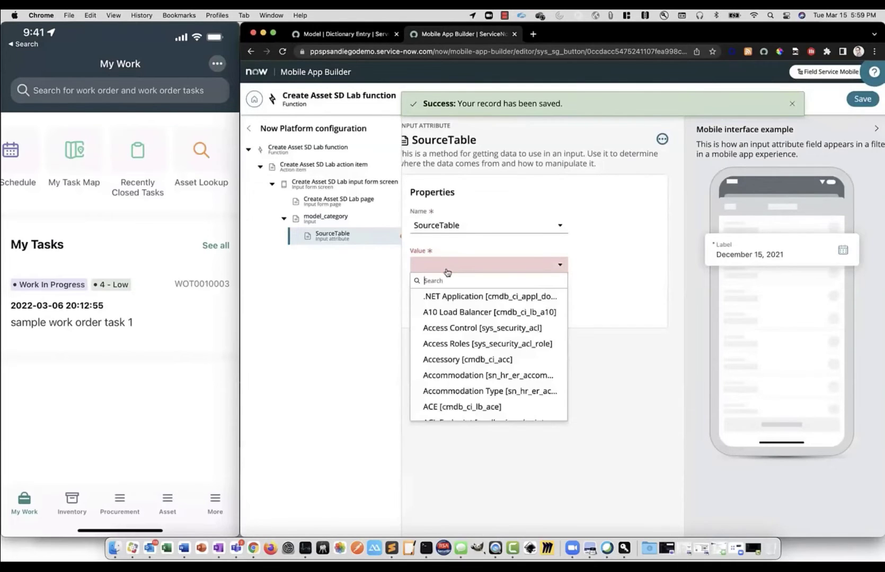
{"action": "type", "text": "hardware"}
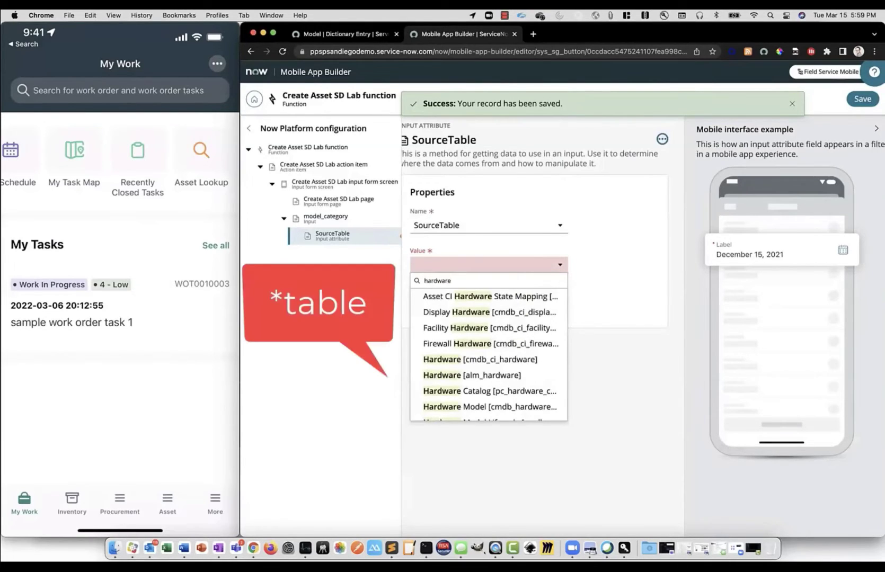
{"action": "left_click", "coordinate": [495, 375]}
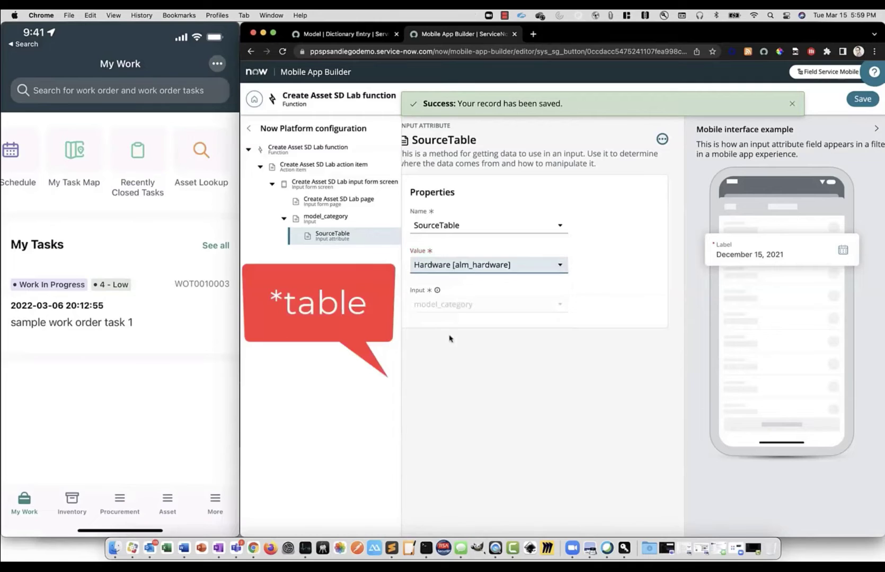
{"action": "left_click", "coordinate": [326, 222]}
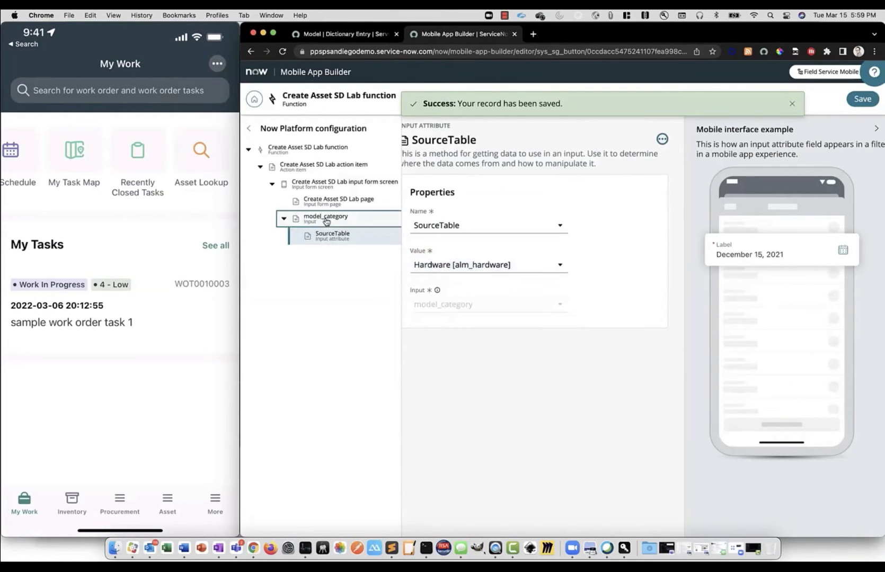
Step: Add a SourceFieldName attribute using table Hardware and field Model category
{"action": "scroll", "coordinate": [539, 400], "scroll_direction": "down", "scroll_amount": 6}
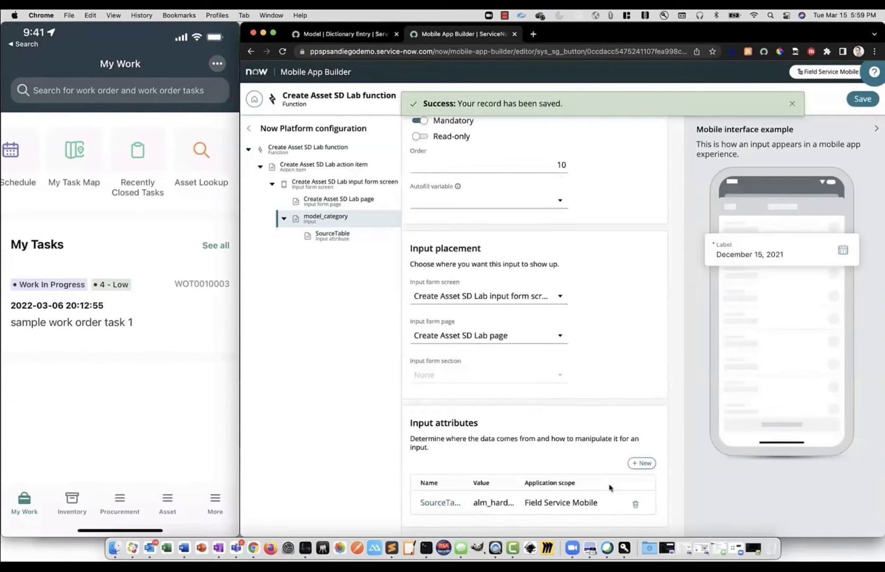
{"action": "left_click", "coordinate": [641, 463]}
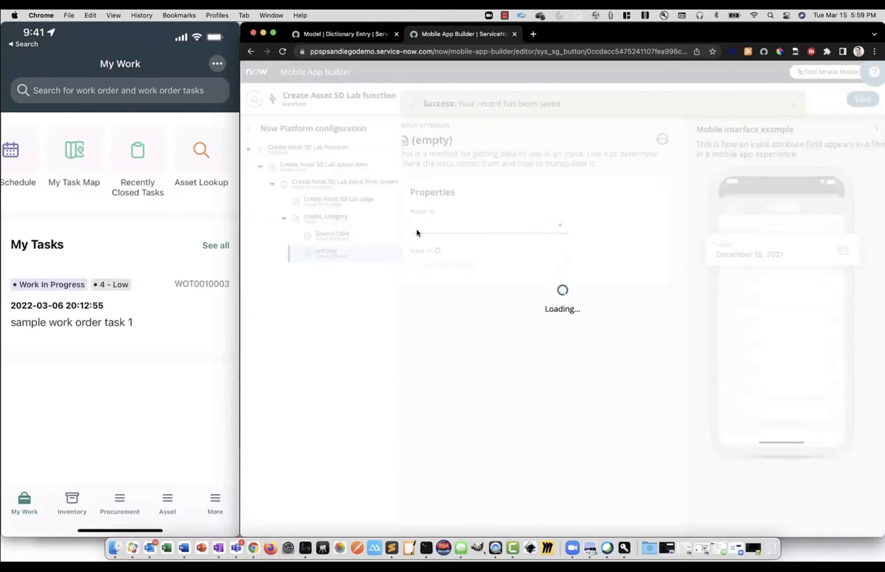
{"action": "left_click", "coordinate": [439, 231]}
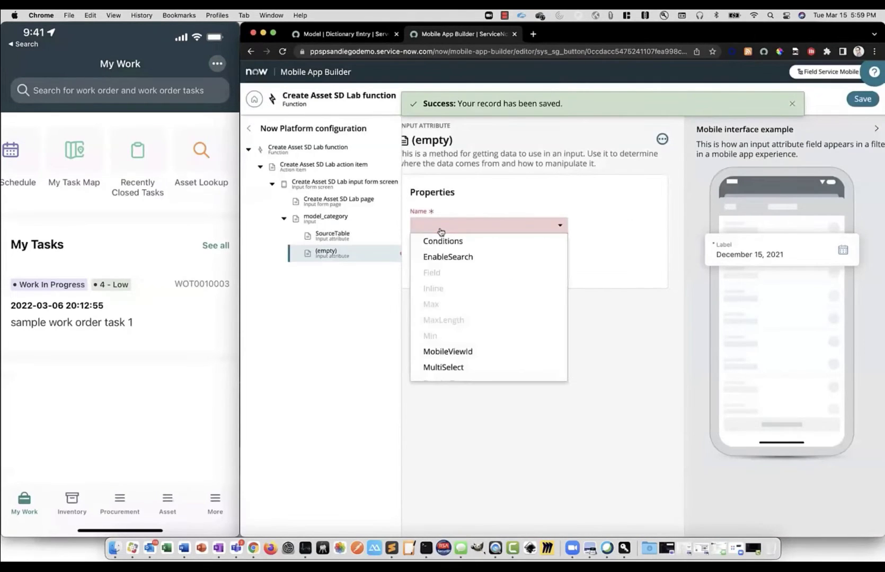
{"action": "scroll", "coordinate": [473, 291], "scroll_direction": "down", "scroll_amount": 5}
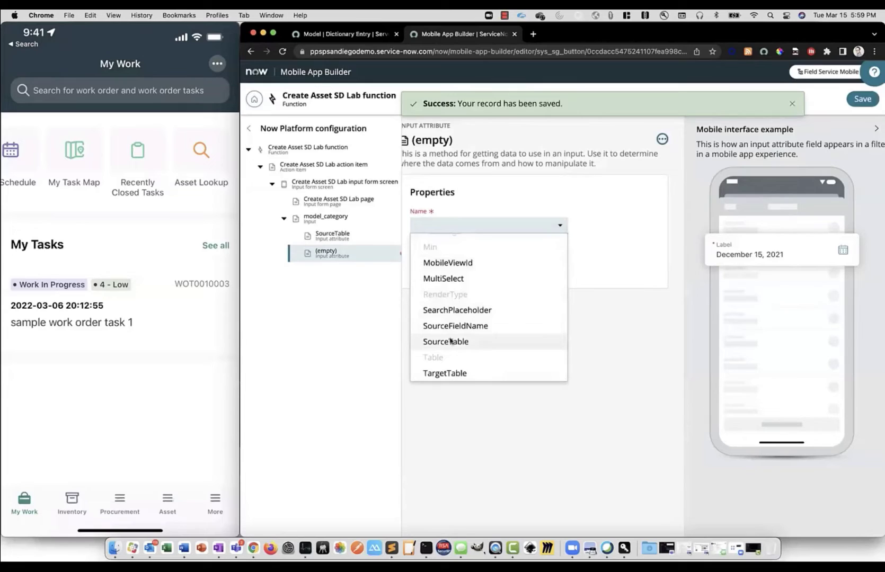
{"action": "left_click", "coordinate": [453, 327]}
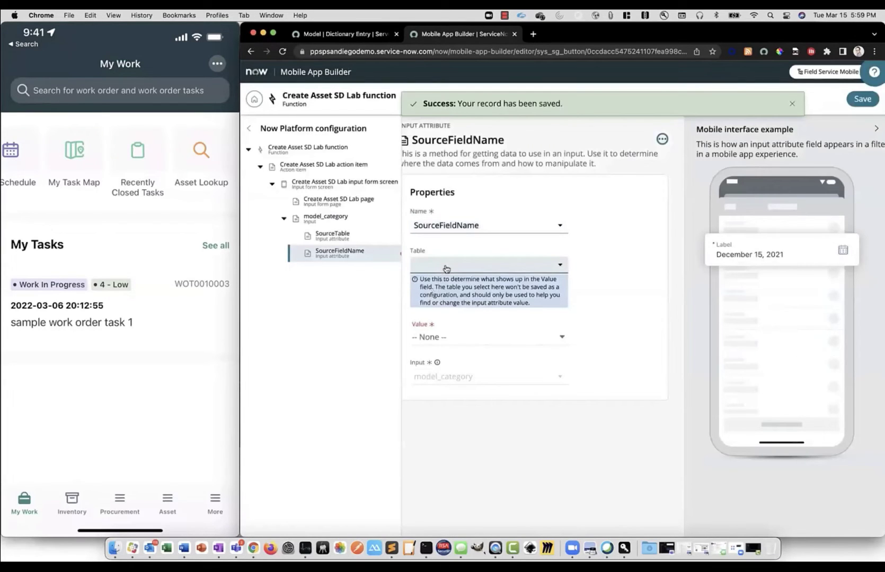
{"action": "left_click", "coordinate": [446, 269]}
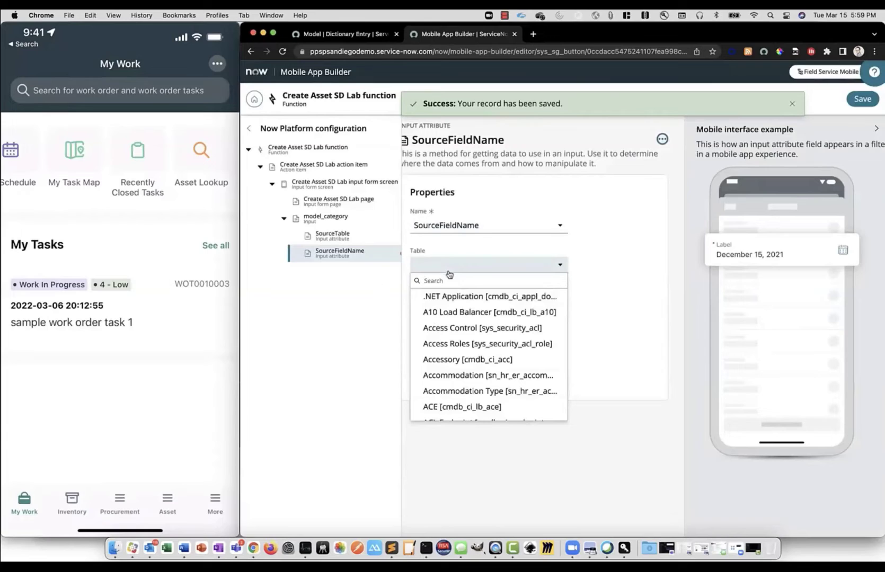
{"action": "type", "text": "hardware"}
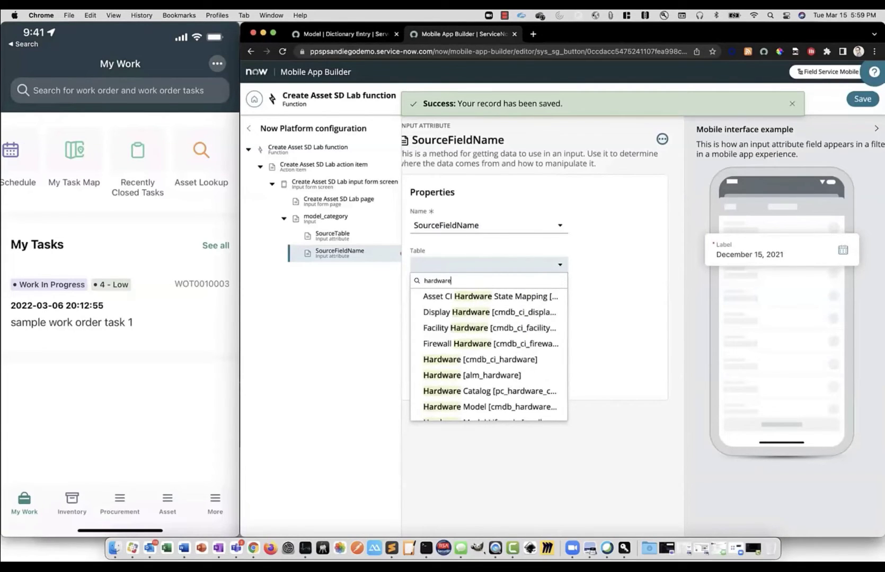
{"action": "left_click", "coordinate": [489, 375]}
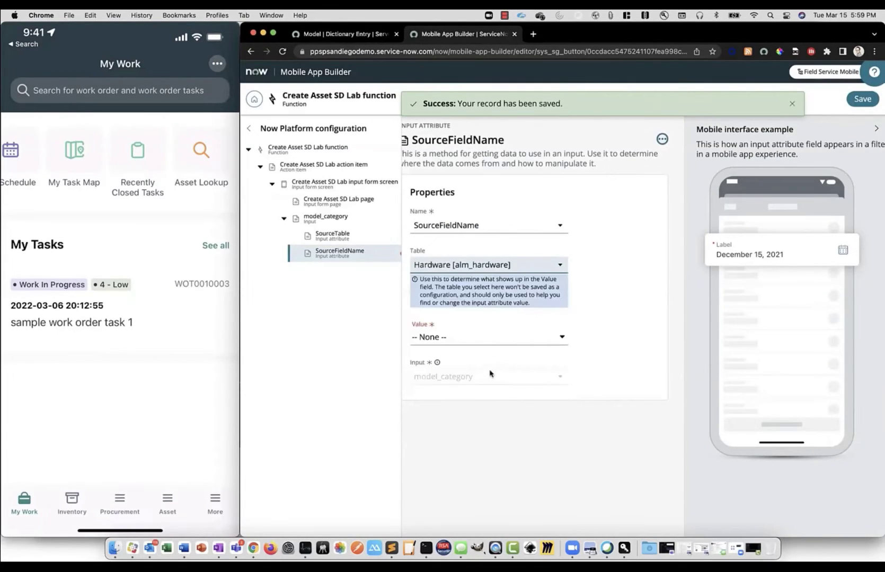
{"action": "left_click", "coordinate": [474, 338]}
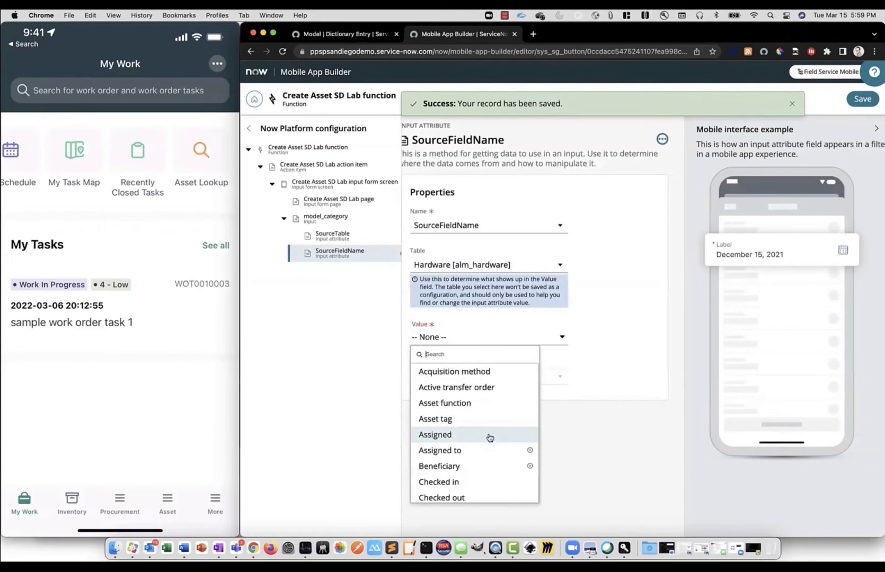
{"action": "scroll", "coordinate": [488, 439], "scroll_direction": "down", "scroll_amount": 5}
{"action": "scroll", "coordinate": [488, 439], "scroll_direction": "down", "scroll_amount": 15}
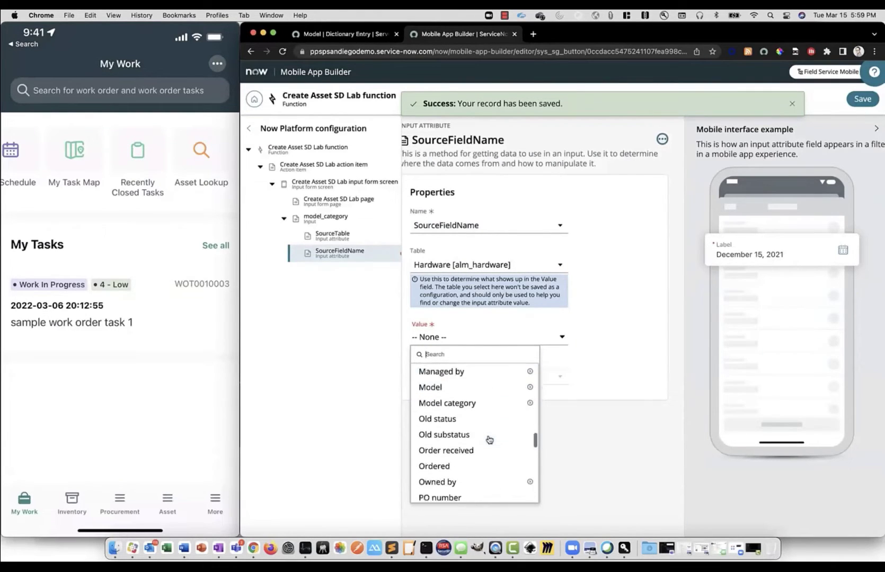
{"action": "scroll", "coordinate": [488, 439], "scroll_direction": "up", "scroll_amount": 2}
{"action": "left_click", "coordinate": [450, 404]}
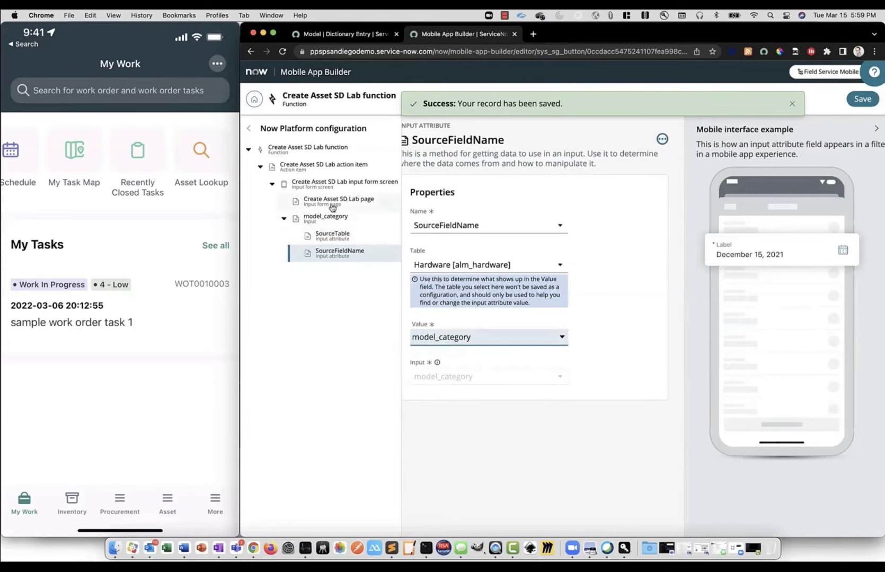
Step: Add a second input named model to the Create Asset SD Lab input form screen
{"action": "left_click", "coordinate": [319, 185]}
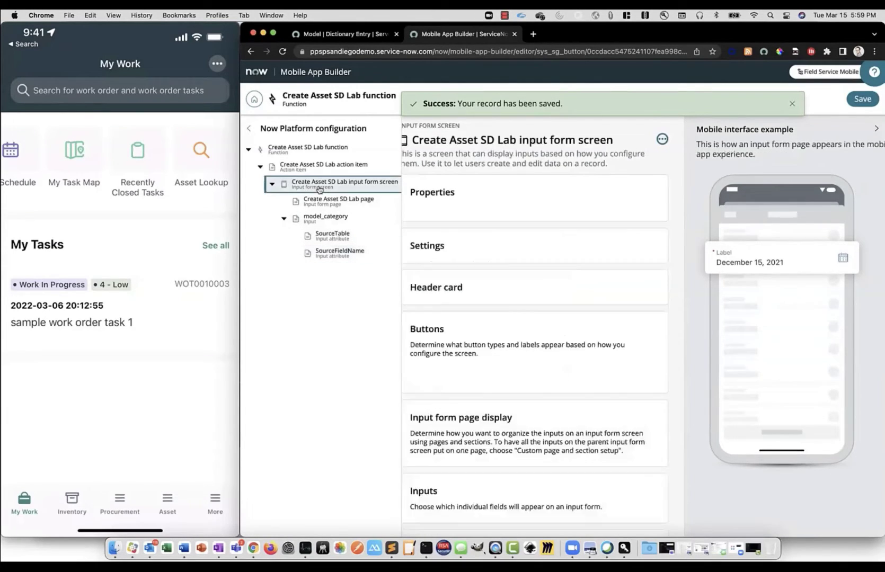
{"action": "scroll", "coordinate": [554, 377], "scroll_direction": "down", "scroll_amount": 10}
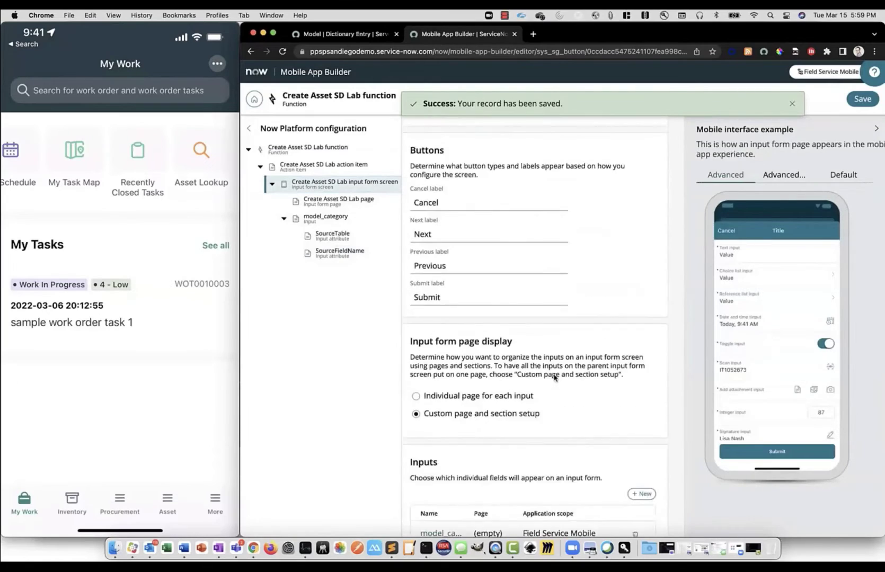
{"action": "scroll", "coordinate": [554, 377], "scroll_direction": "down", "scroll_amount": 3}
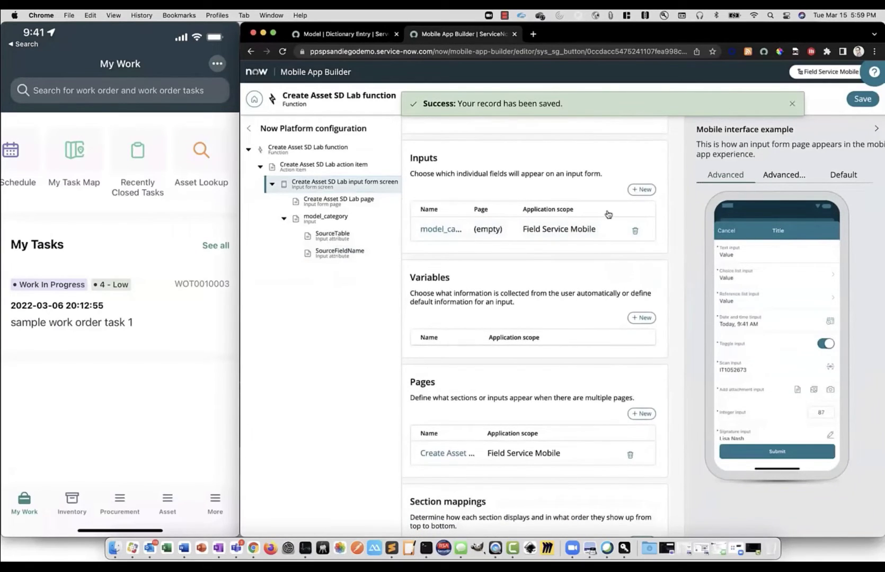
{"action": "left_click", "coordinate": [646, 191]}
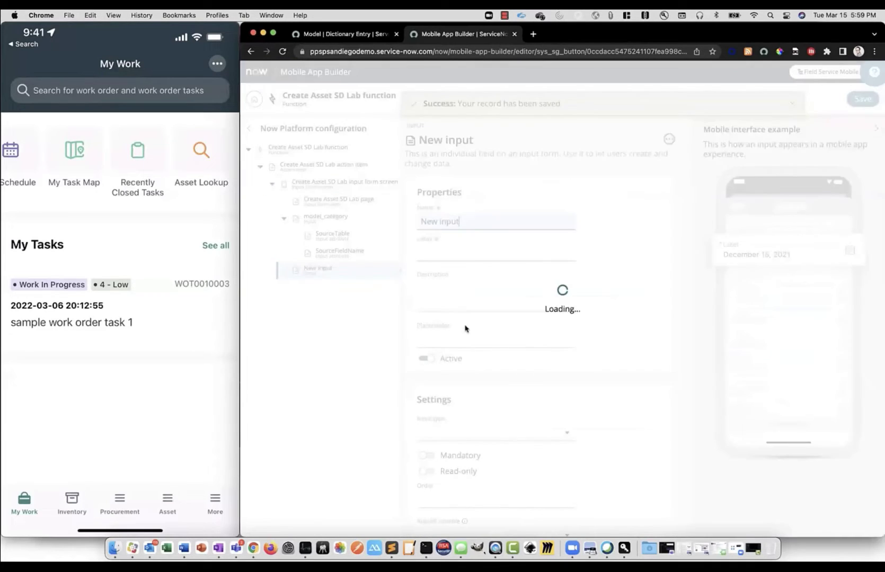
{"action": "left_click_drag", "start_coordinate": [469, 223], "coordinate": [414, 217]}
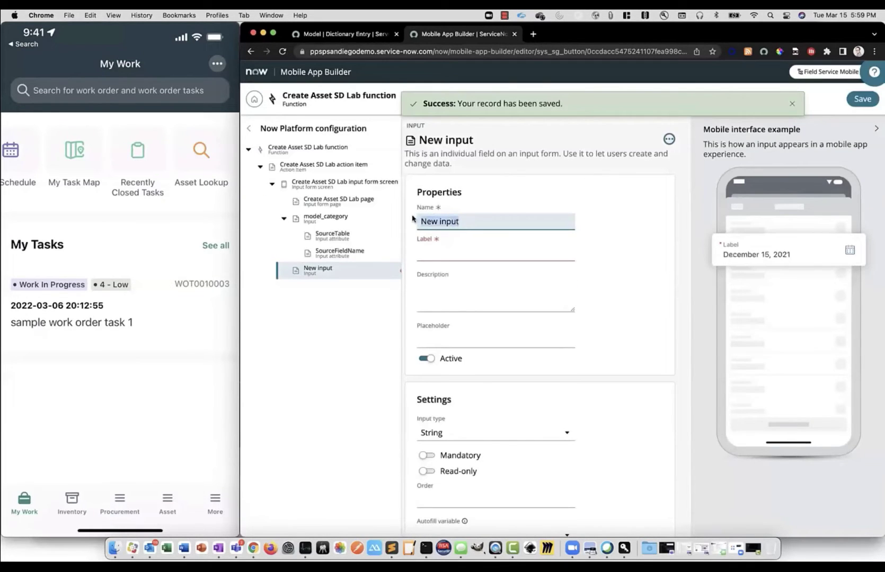
{"action": "type", "text": "model"}
{"action": "key", "text": "Tab"}
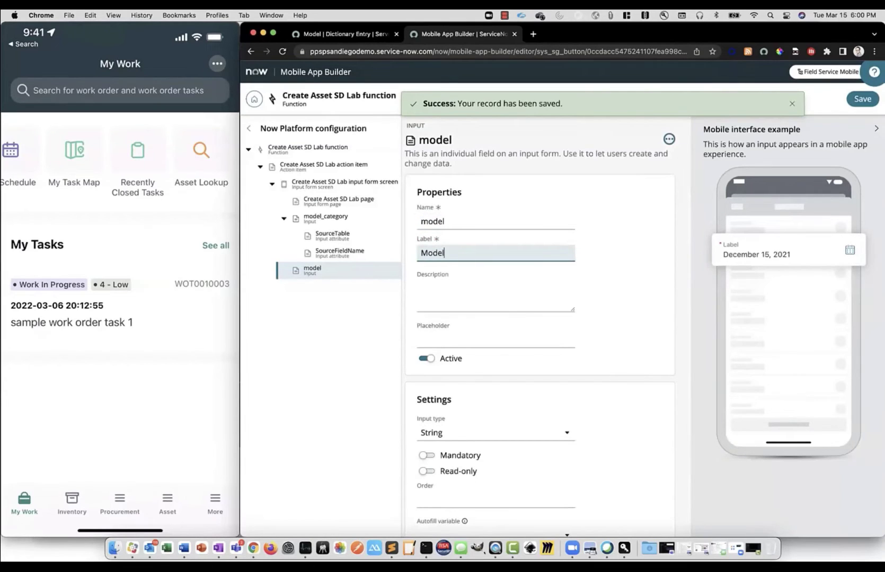
Step: Make model a mandatory Reference input, Order 20, on the Create Asset SD Lab page
{"action": "scroll", "coordinate": [523, 424], "scroll_direction": "down", "scroll_amount": 5}
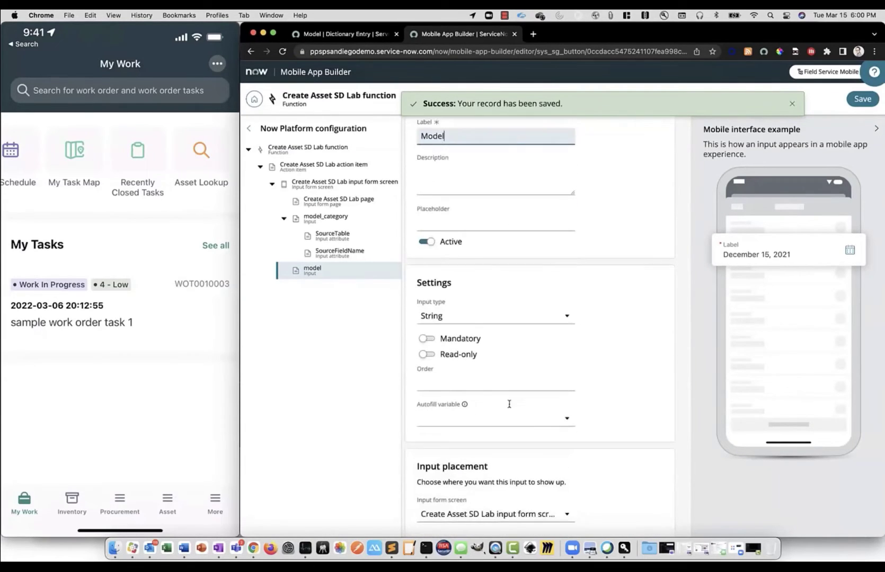
{"action": "left_click", "coordinate": [487, 307]}
{"action": "scroll", "coordinate": [495, 392], "scroll_direction": "down", "scroll_amount": 1}
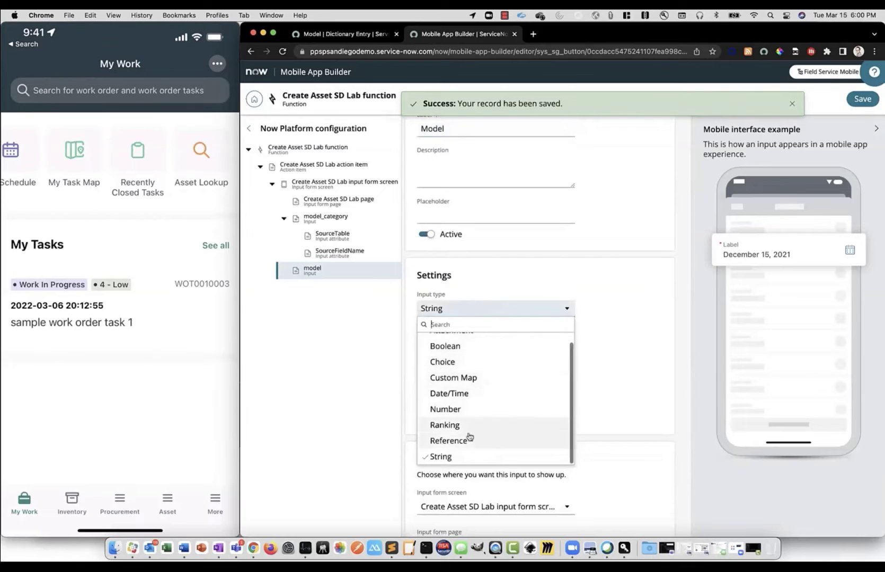
{"action": "left_click", "coordinate": [475, 443]}
{"action": "scroll", "coordinate": [551, 300], "scroll_direction": "down", "scroll_amount": 3}
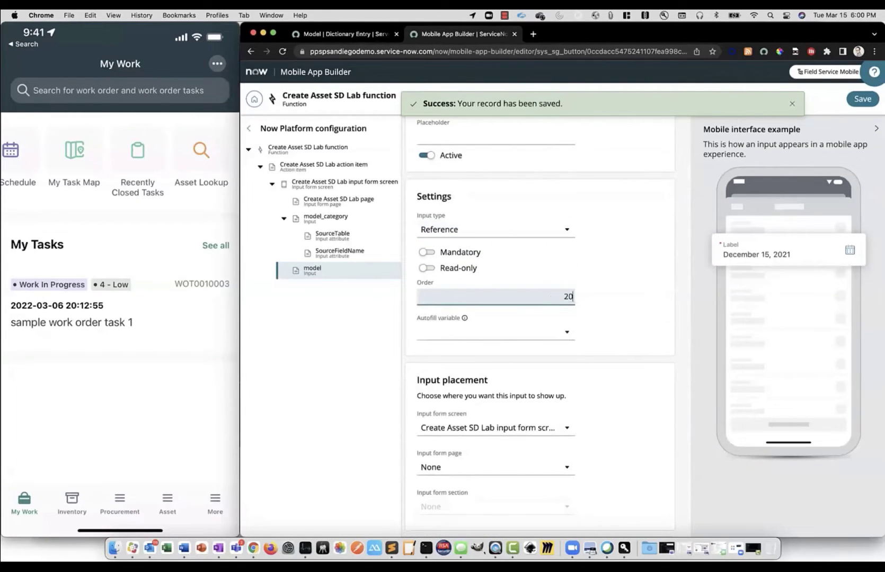
{"action": "left_click", "coordinate": [426, 252]}
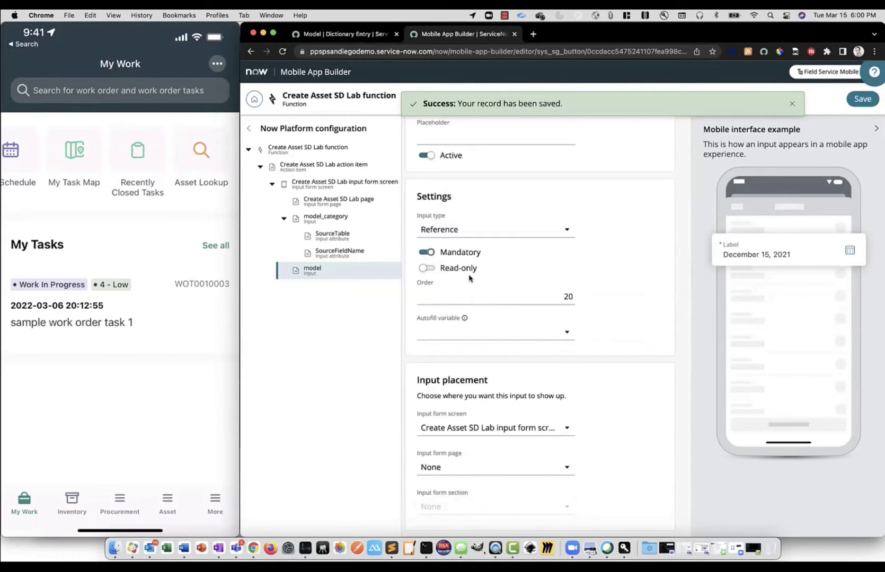
{"action": "scroll", "coordinate": [516, 360], "scroll_direction": "down", "scroll_amount": 3}
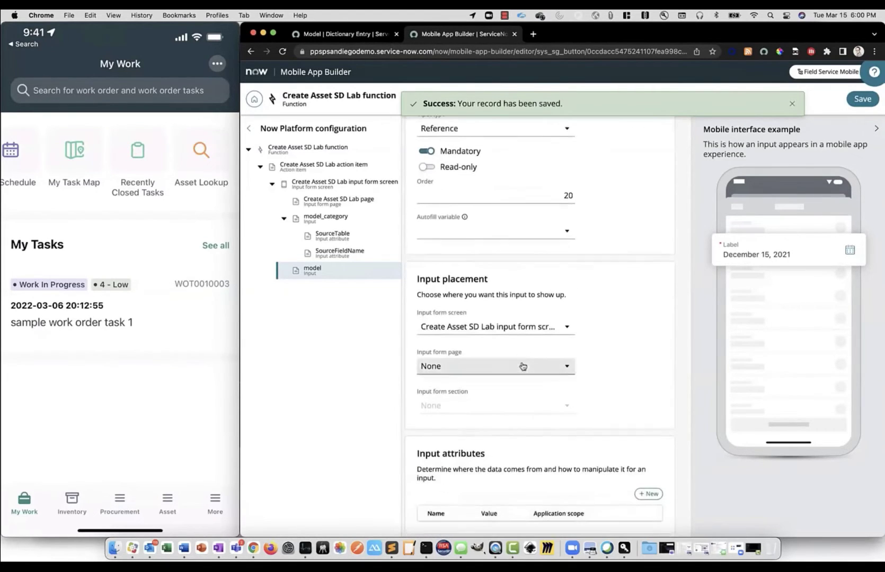
{"action": "left_click", "coordinate": [469, 364]}
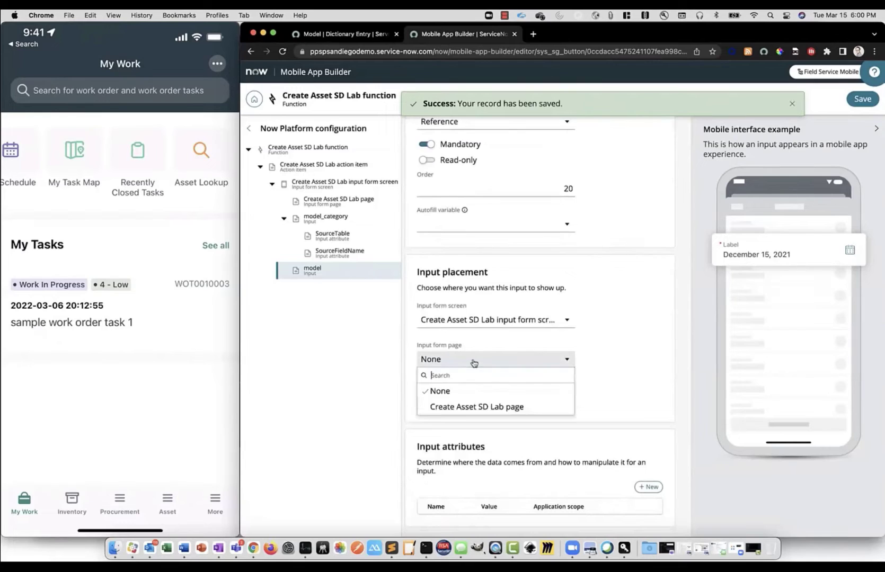
{"action": "left_click", "coordinate": [486, 408]}
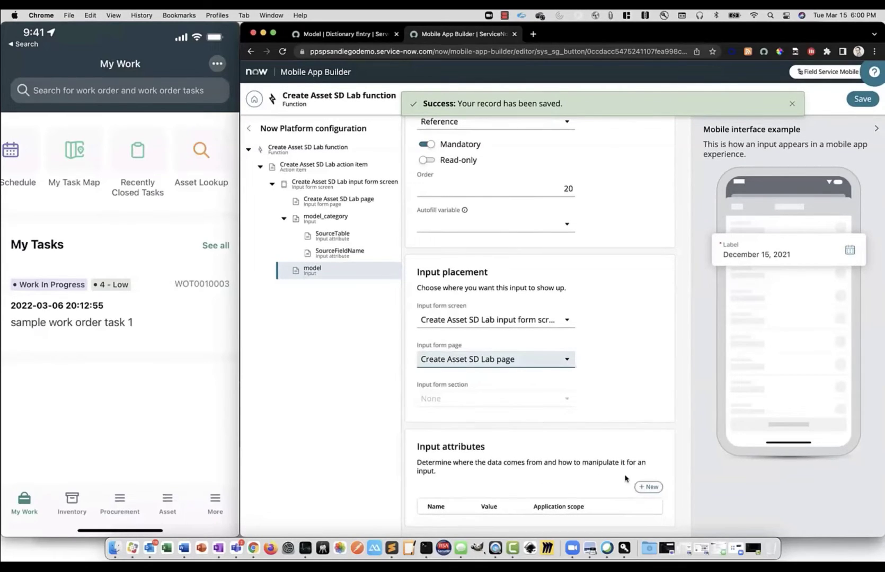
Step: Add a SourceTable input attribute to the model input with value Hardware [alm_hardware]
{"action": "left_click", "coordinate": [648, 487]}
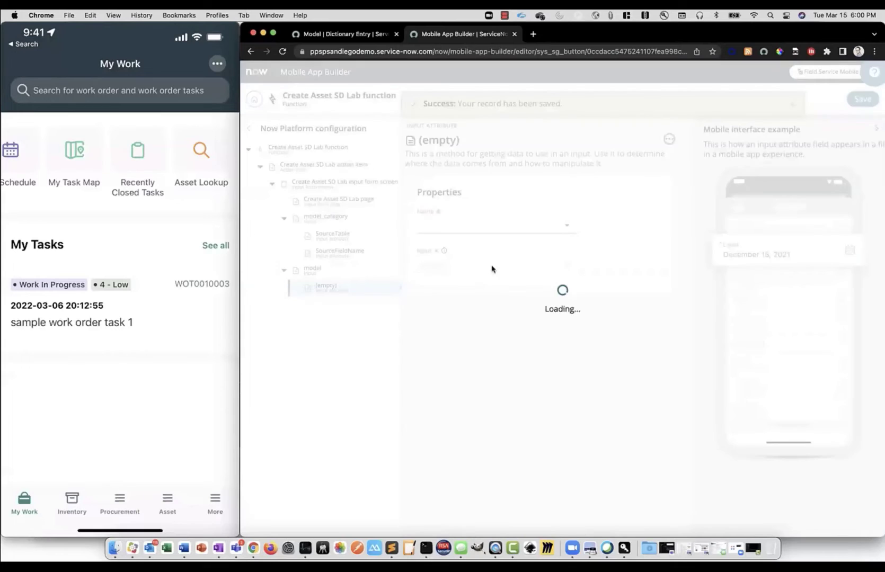
{"action": "left_click", "coordinate": [469, 232]}
{"action": "scroll", "coordinate": [493, 343], "scroll_direction": "down", "scroll_amount": 1}
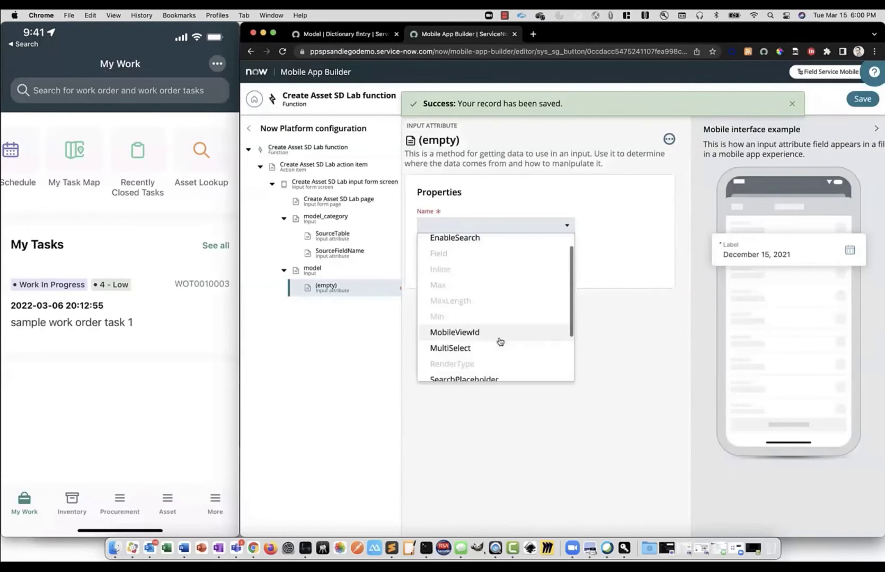
{"action": "scroll", "coordinate": [500, 341], "scroll_direction": "down", "scroll_amount": 3}
{"action": "left_click", "coordinate": [476, 341]}
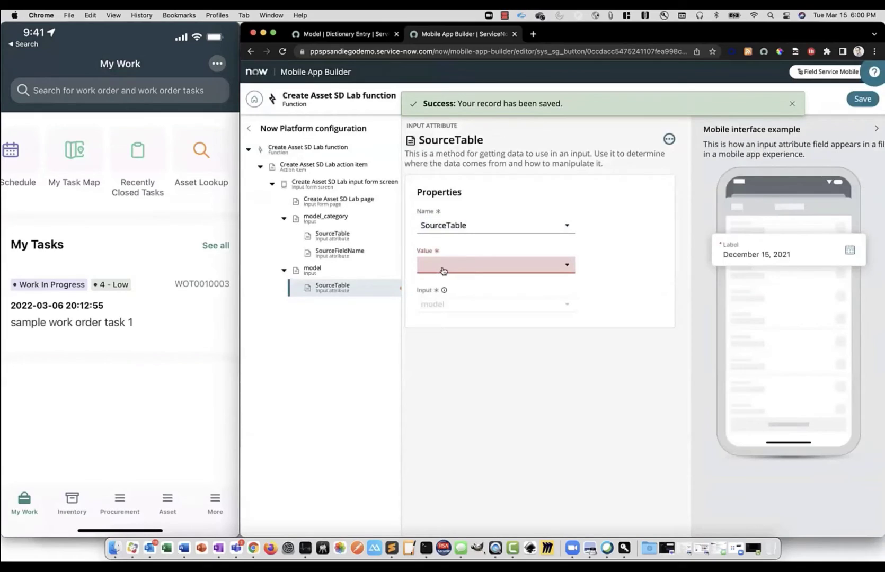
{"action": "left_click", "coordinate": [444, 271]}
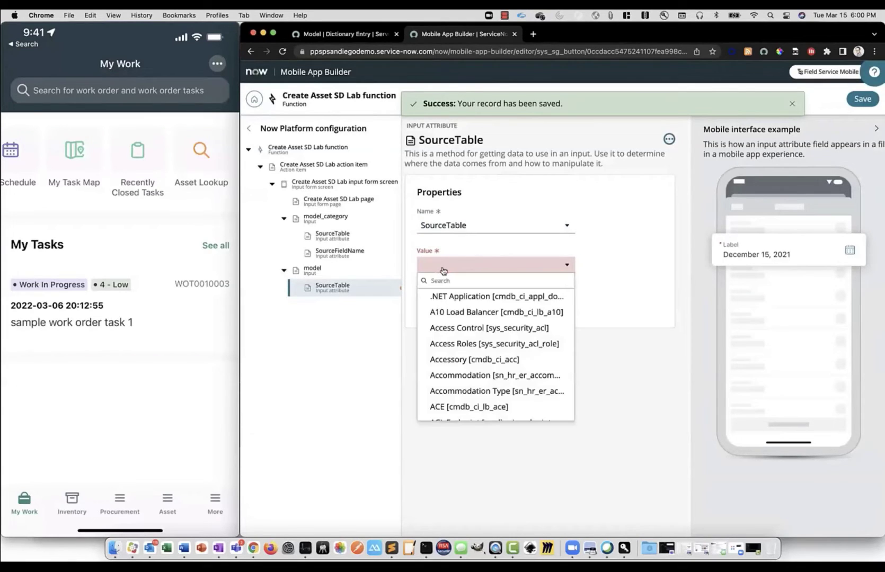
{"action": "type", "text": "hardware"}
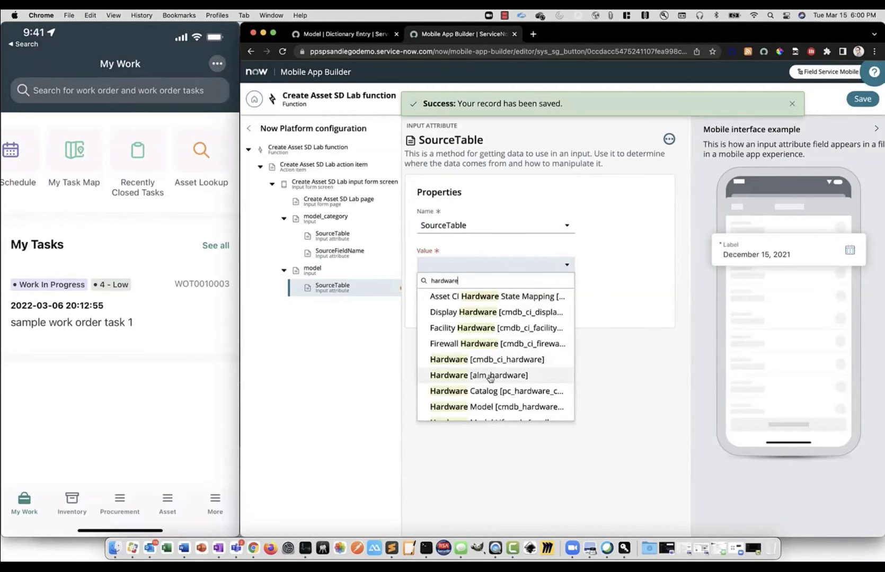
{"action": "left_click", "coordinate": [490, 376]}
{"action": "left_click", "coordinate": [323, 272]}
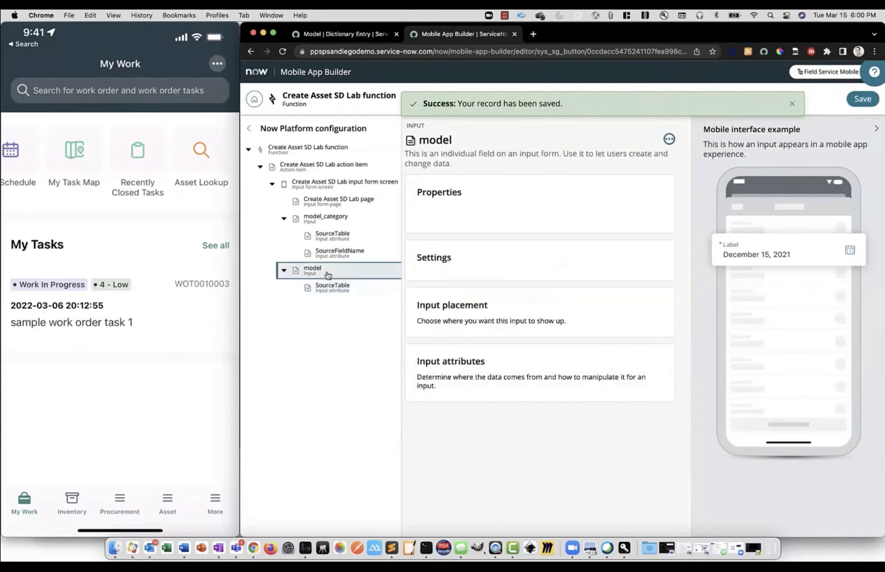
{"action": "scroll", "coordinate": [539, 375], "scroll_direction": "down", "scroll_amount": 6}
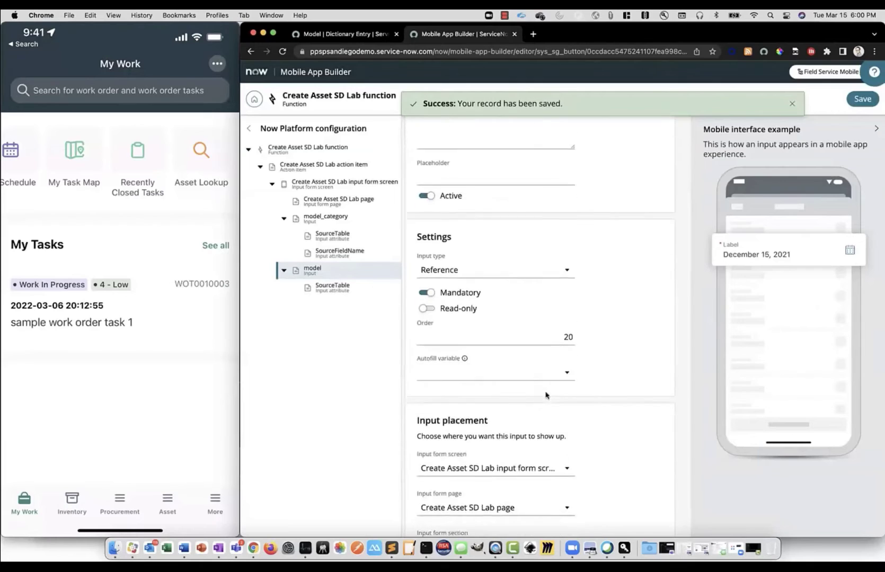
Step: Add a SourceFieldName attribute to the model input using table Hardware [alm_hardware]
{"action": "left_click", "coordinate": [647, 463]}
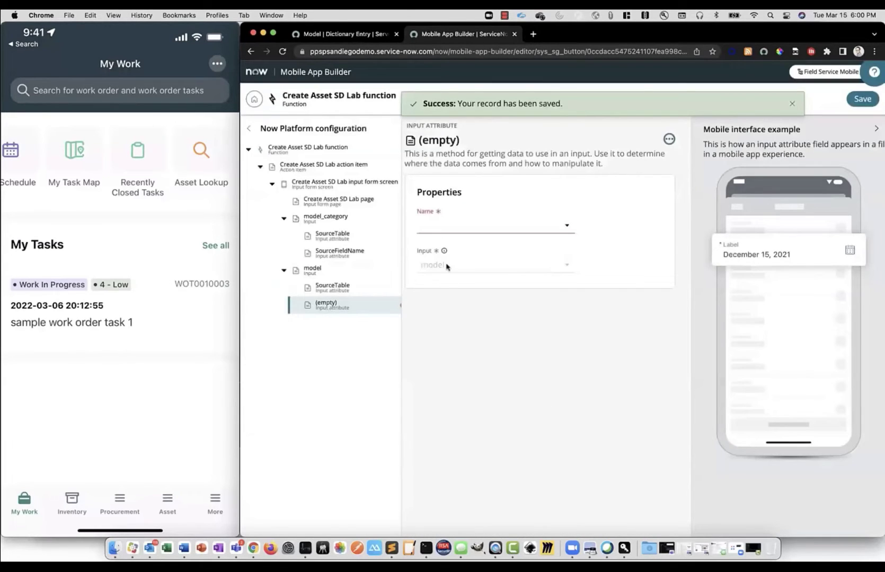
{"action": "left_click", "coordinate": [445, 228]}
{"action": "scroll", "coordinate": [483, 312], "scroll_direction": "down", "scroll_amount": 3}
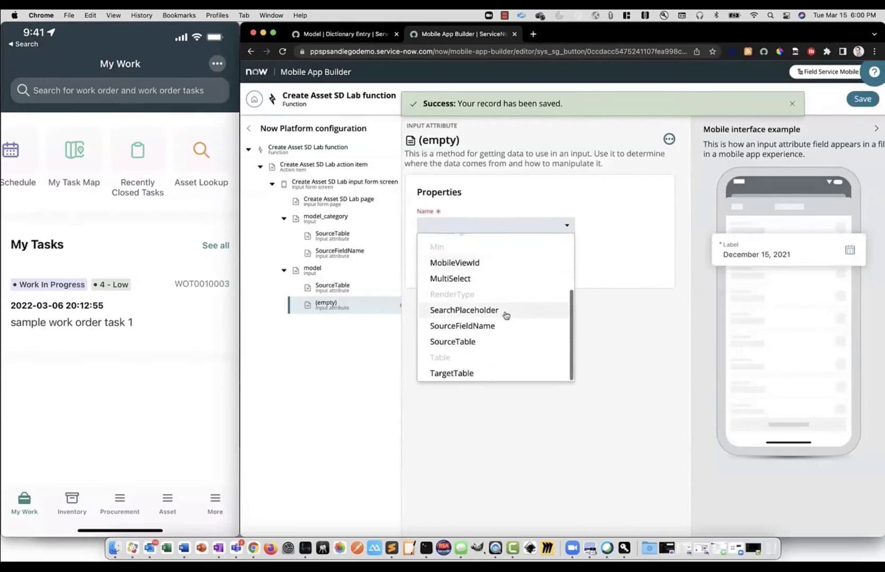
{"action": "left_click", "coordinate": [469, 326]}
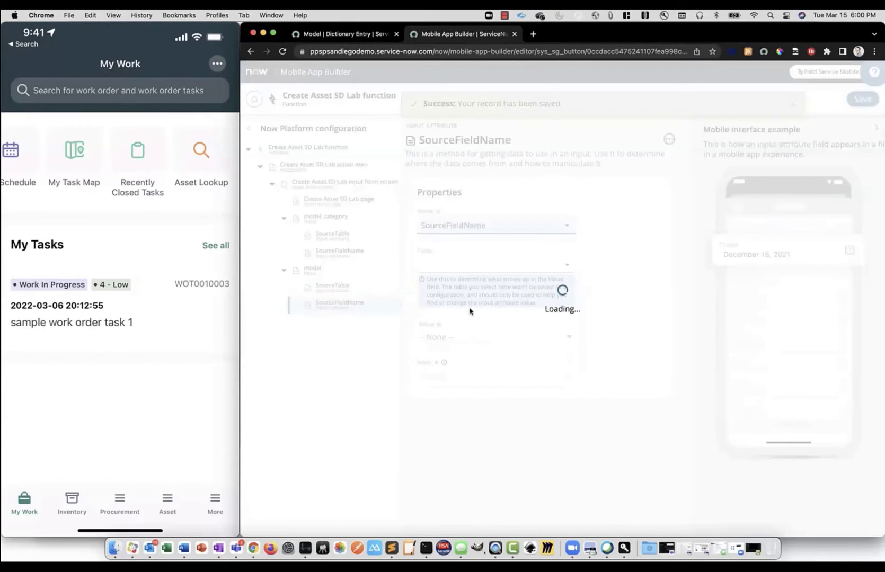
{"action": "left_click", "coordinate": [470, 267]}
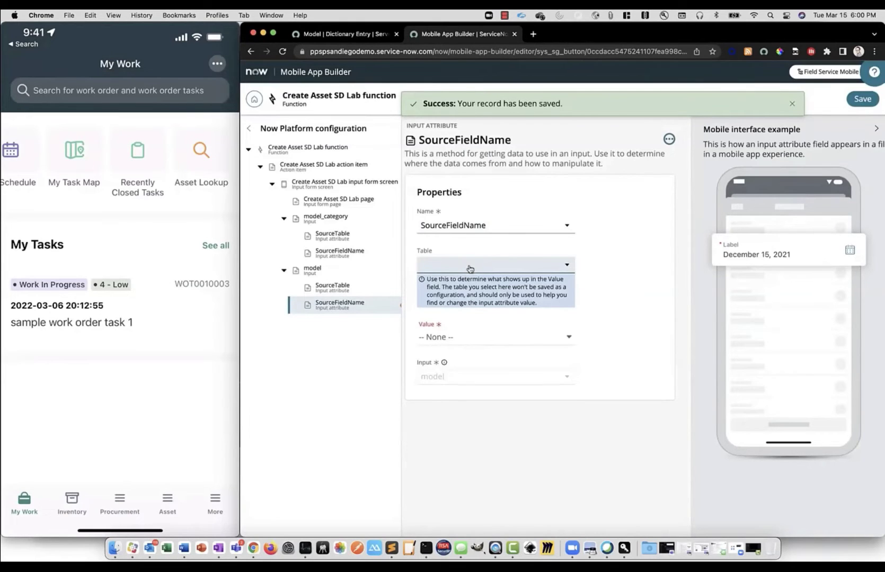
{"action": "left_click", "coordinate": [469, 267]}
{"action": "type", "text": "ha"}
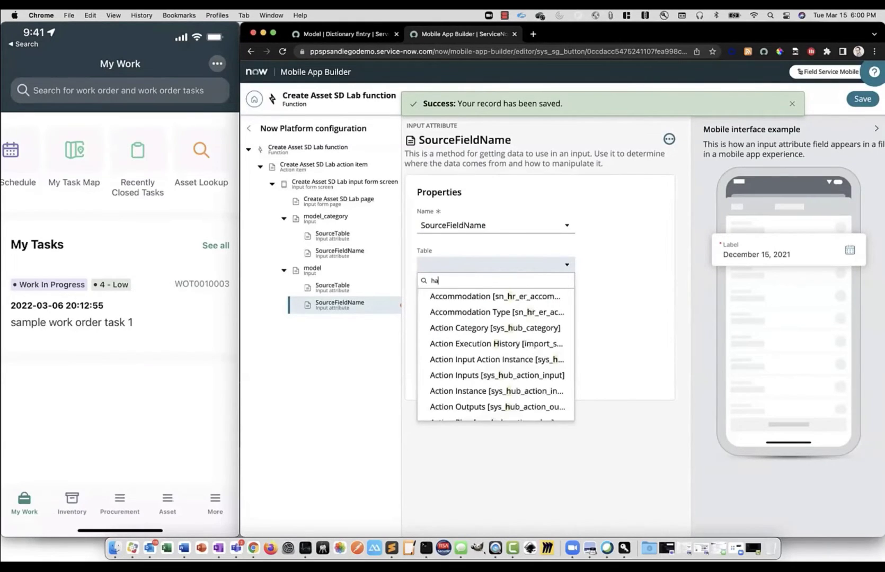
{"action": "type", "text": "rdwa"}
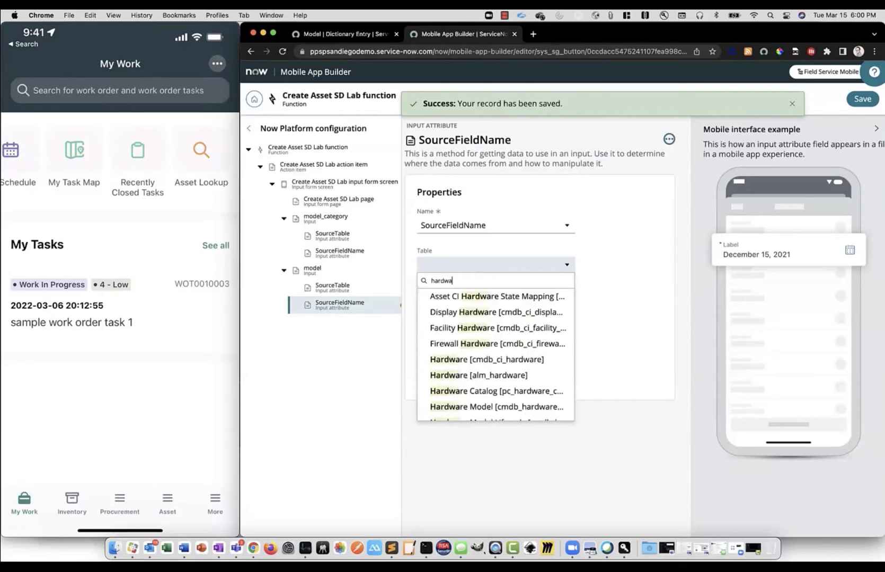
{"action": "left_click", "coordinate": [514, 374]}
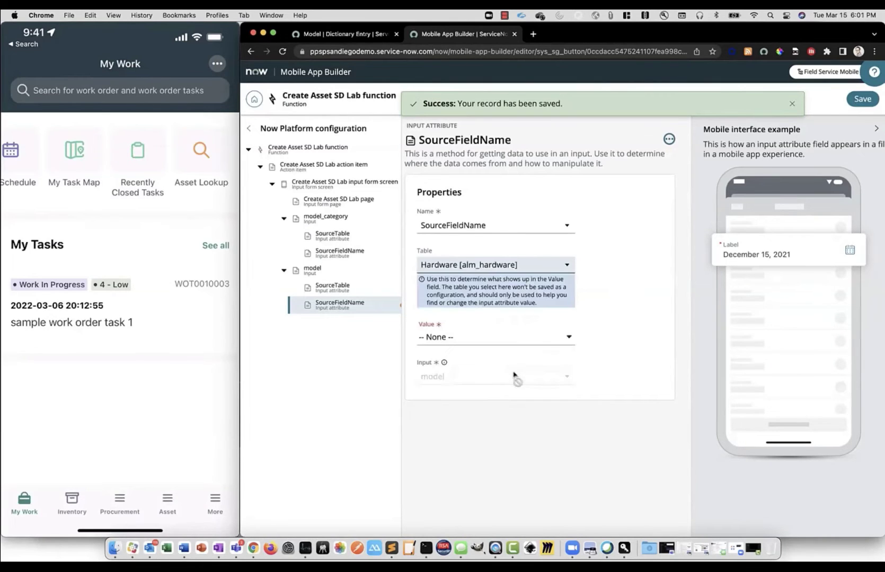
Step: Set the SourceFieldName attribute's value to the Model field
{"action": "left_click", "coordinate": [477, 338]}
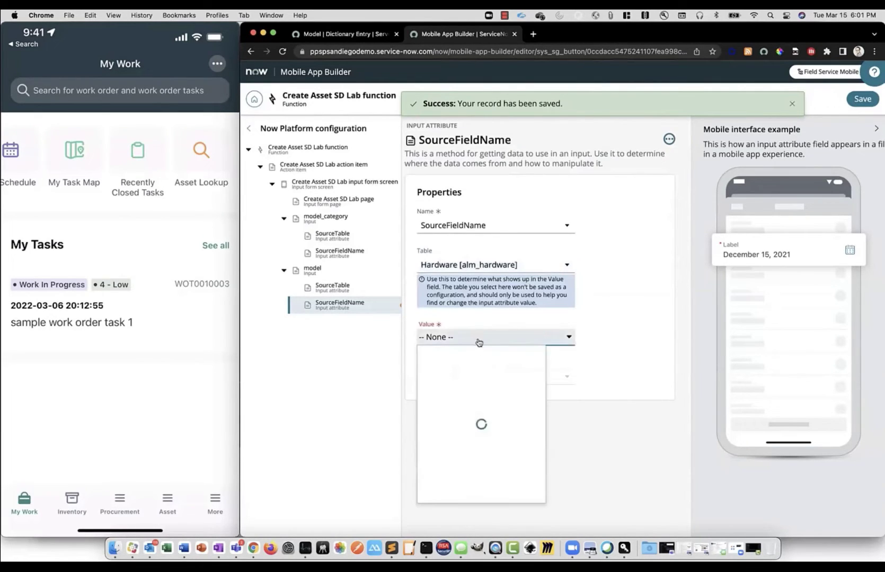
{"action": "scroll", "coordinate": [510, 427], "scroll_direction": "down", "scroll_amount": 2}
{"action": "scroll", "coordinate": [510, 426], "scroll_direction": "down", "scroll_amount": 10}
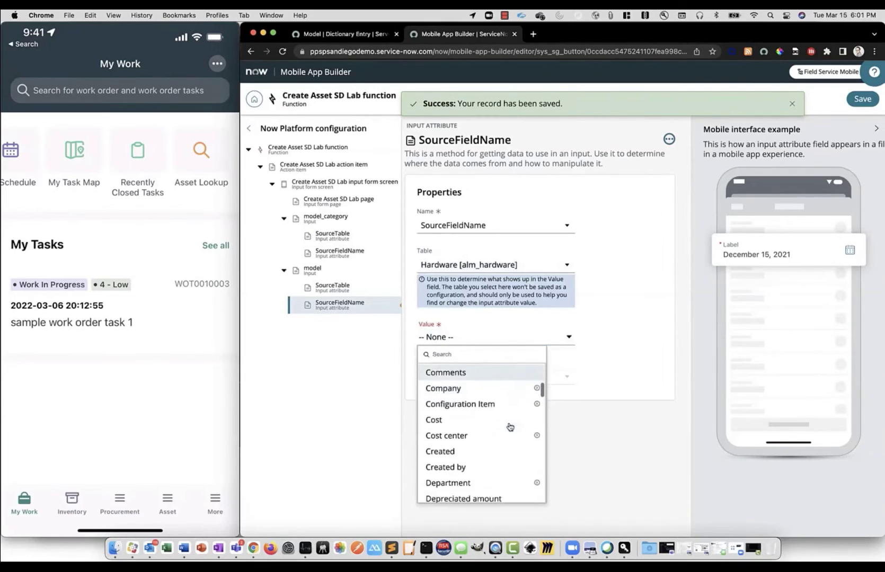
{"action": "scroll", "coordinate": [509, 430], "scroll_direction": "down", "scroll_amount": 8}
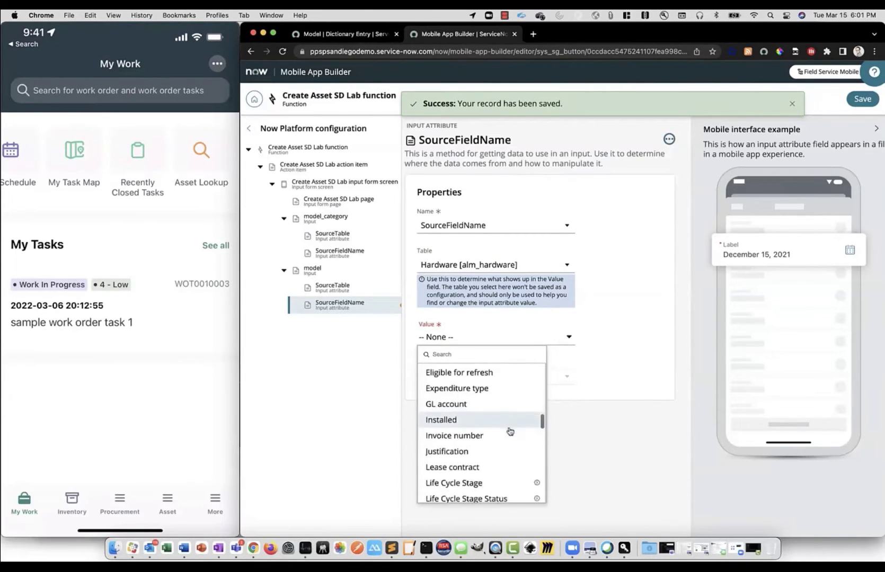
{"action": "scroll", "coordinate": [509, 431], "scroll_direction": "down", "scroll_amount": 1}
{"action": "left_click", "coordinate": [470, 426]}
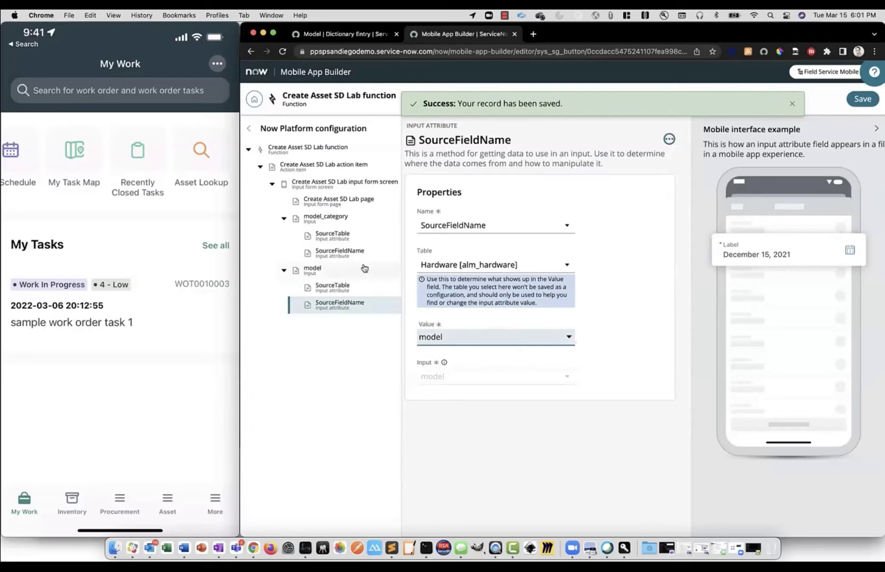
Step: On the input form screen, add a new input named asset_tag labelled Asset tag
{"action": "left_click", "coordinate": [334, 188]}
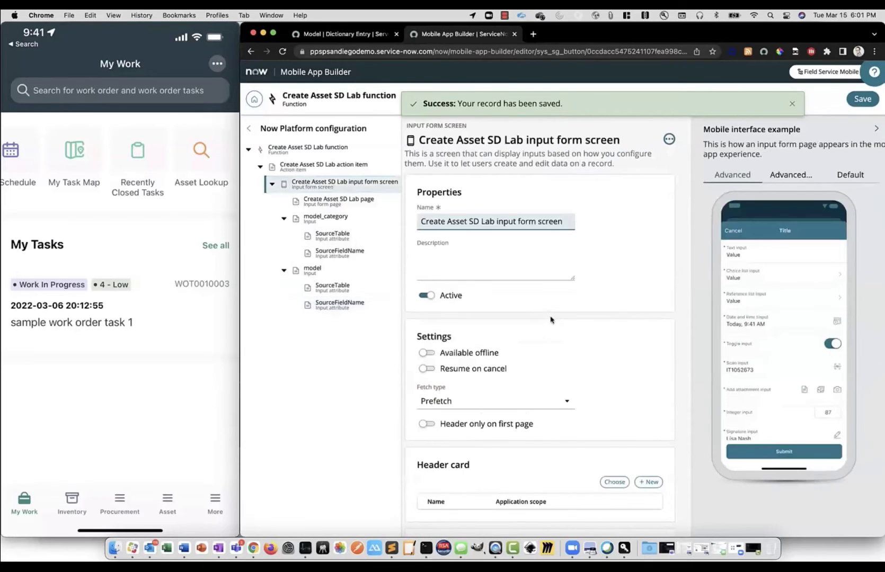
{"action": "scroll", "coordinate": [557, 389], "scroll_direction": "down", "scroll_amount": 5}
{"action": "scroll", "coordinate": [557, 389], "scroll_direction": "down", "scroll_amount": 5}
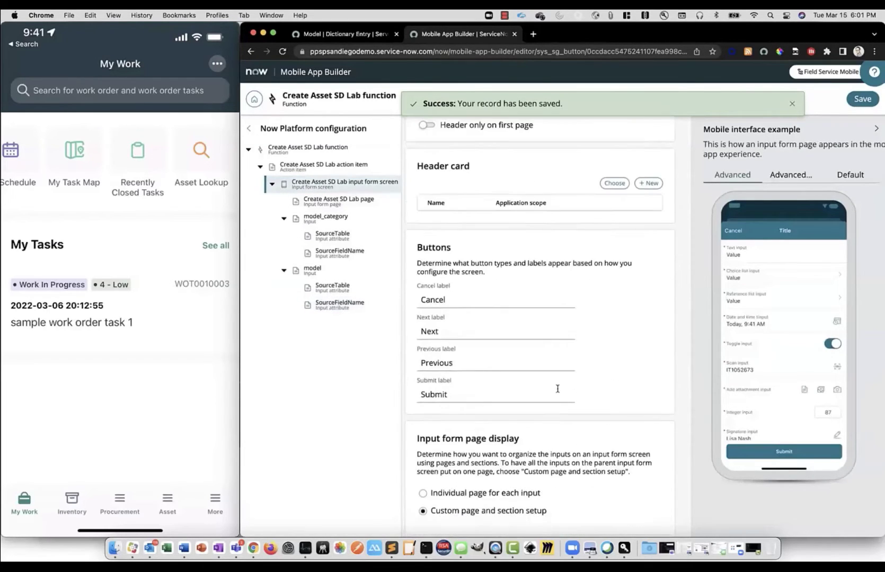
{"action": "scroll", "coordinate": [555, 390], "scroll_direction": "down", "scroll_amount": 5}
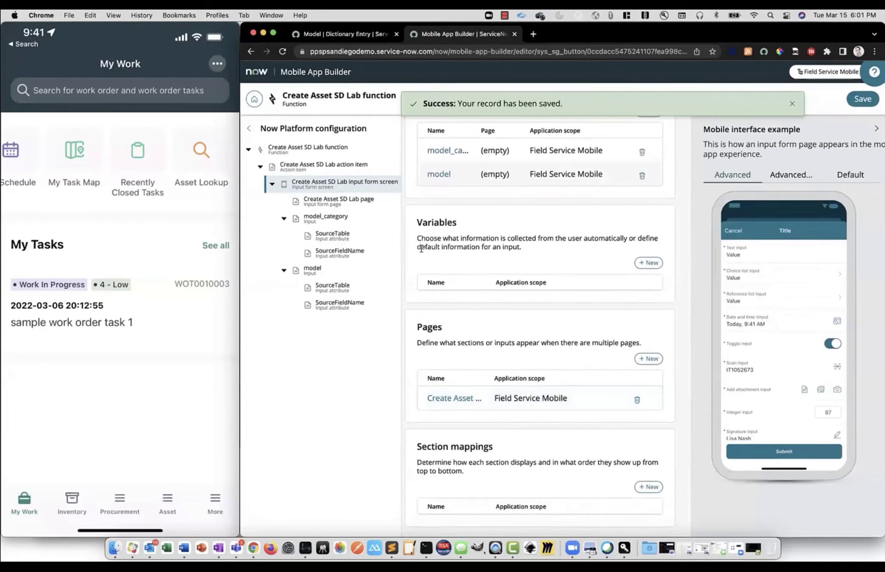
{"action": "scroll", "coordinate": [458, 270], "scroll_direction": "up", "scroll_amount": 3}
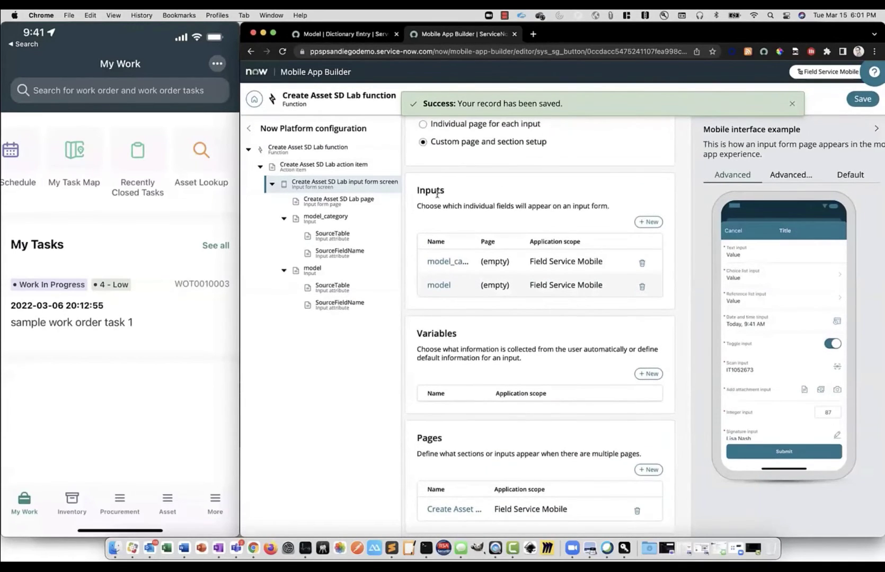
{"action": "left_click", "coordinate": [644, 222]}
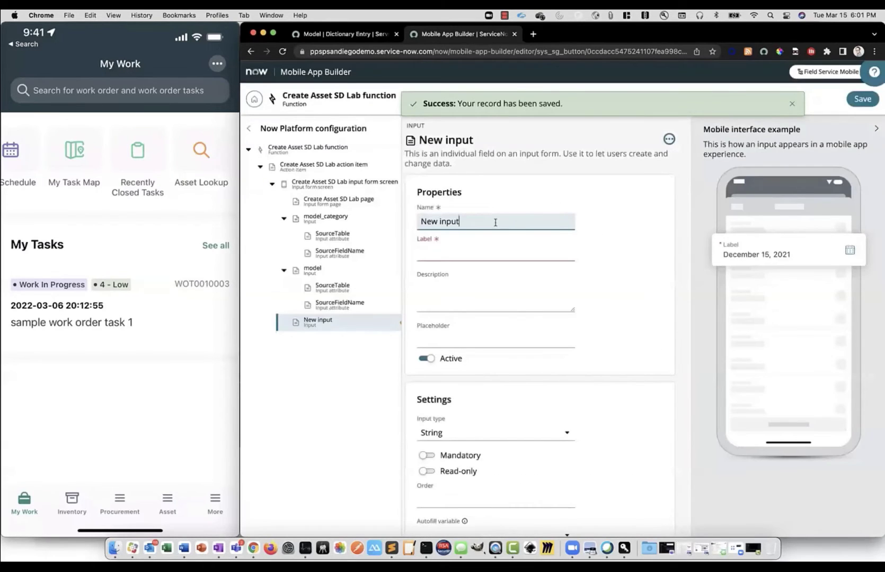
{"action": "left_click_drag", "start_coordinate": [490, 223], "coordinate": [406, 221]}
{"action": "type", "text": "A"}
{"action": "type", "text": "asss"}
{"action": "type", "text": "t_tag"}
{"action": "key", "text": "Tab"}
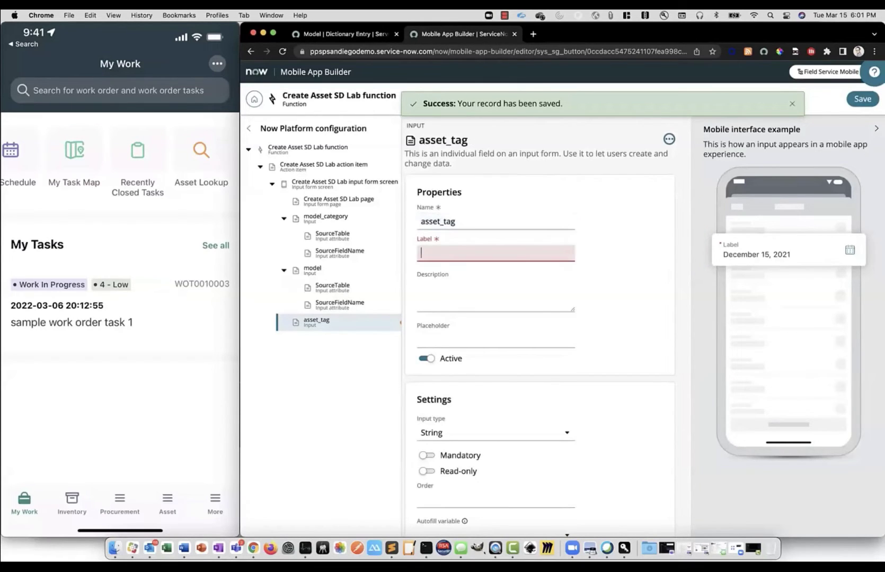
{"action": "type", "text": "Asset tag"}
Step: Make asset_tag mandatory with order 30 on the Create Asset SD Lab page, and save it
{"action": "scroll", "coordinate": [510, 361], "scroll_direction": "down", "scroll_amount": 5}
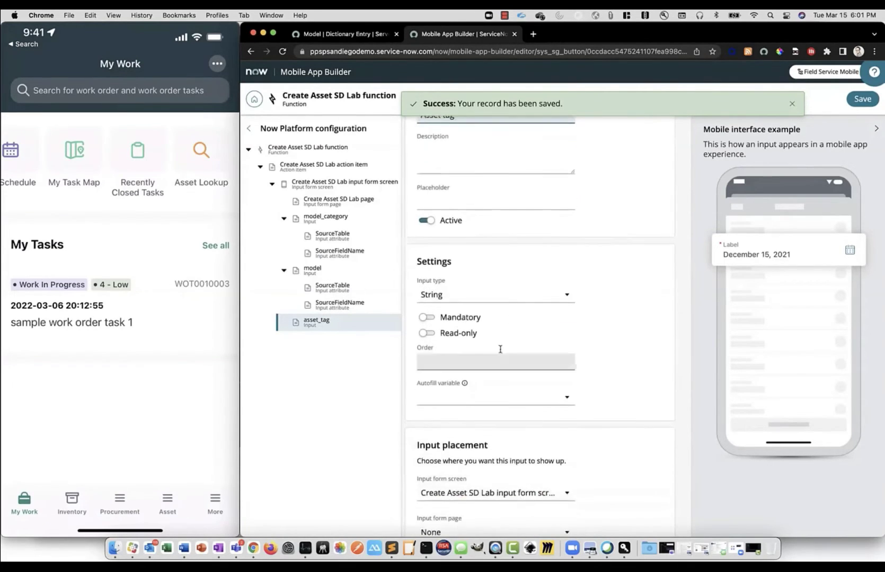
{"action": "scroll", "coordinate": [500, 349], "scroll_direction": "down", "scroll_amount": 2}
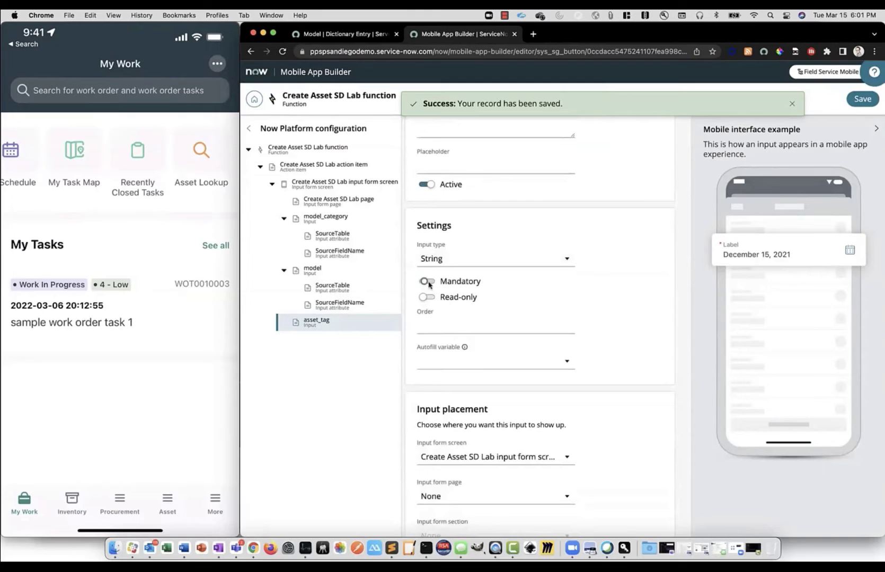
{"action": "left_click", "coordinate": [428, 282]}
{"action": "left_click", "coordinate": [523, 327]}
{"action": "type", "text": "30"}
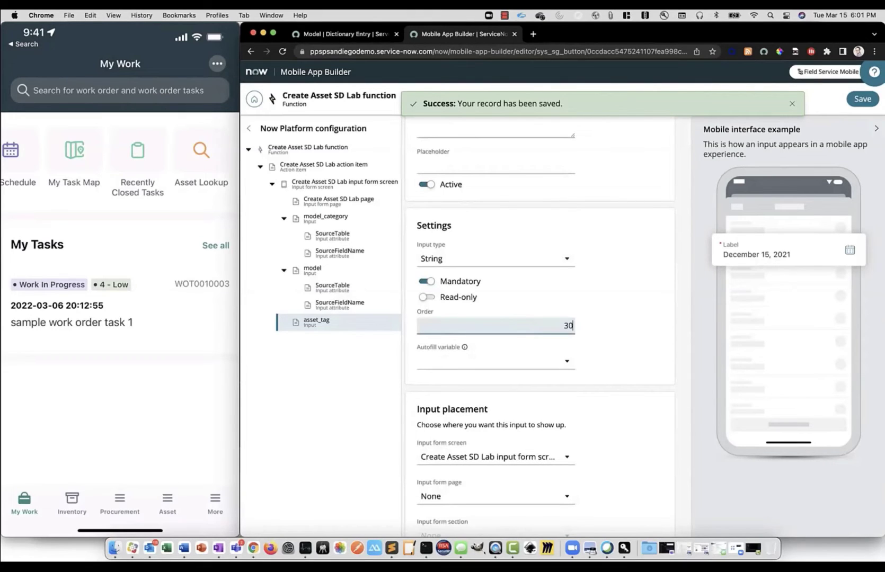
{"action": "scroll", "coordinate": [615, 376], "scroll_direction": "down", "scroll_amount": 5}
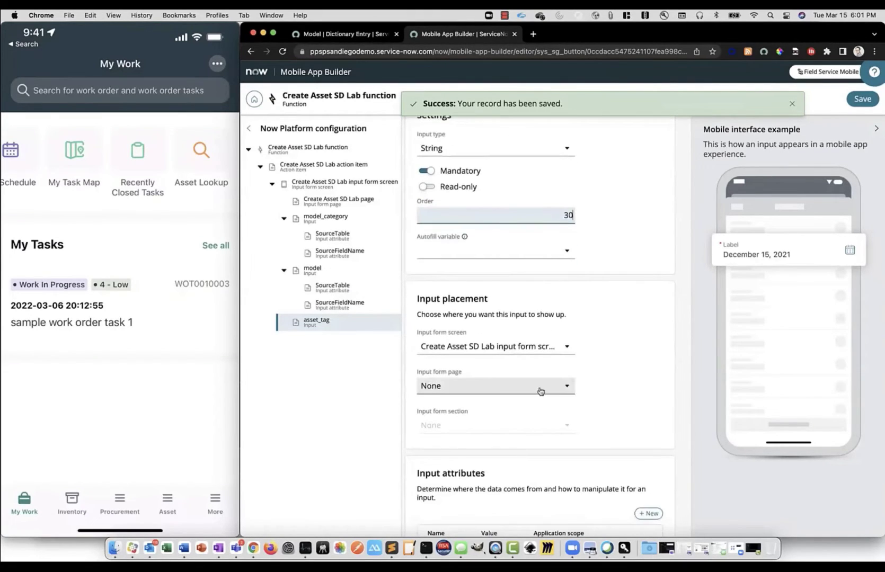
{"action": "left_click", "coordinate": [493, 386]}
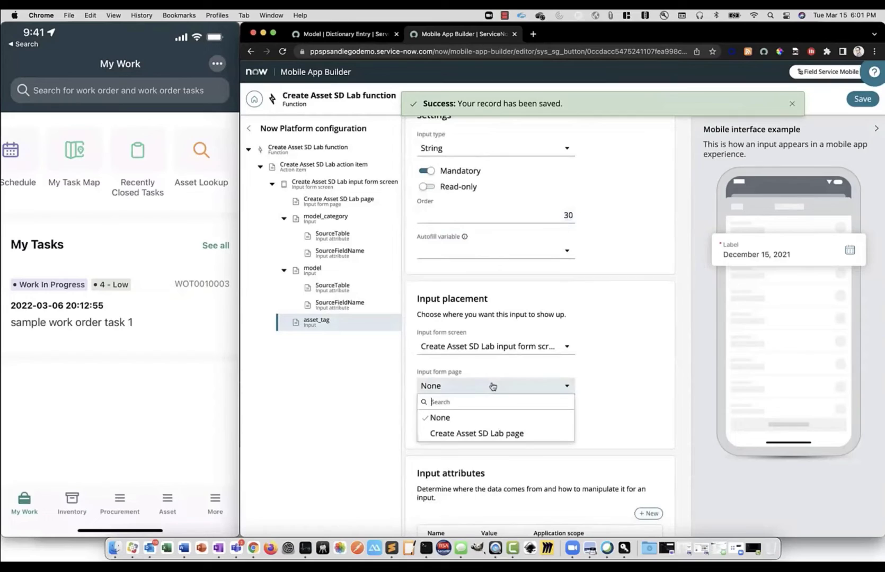
{"action": "left_click", "coordinate": [466, 432]}
{"action": "scroll", "coordinate": [621, 421], "scroll_direction": "down", "scroll_amount": 1}
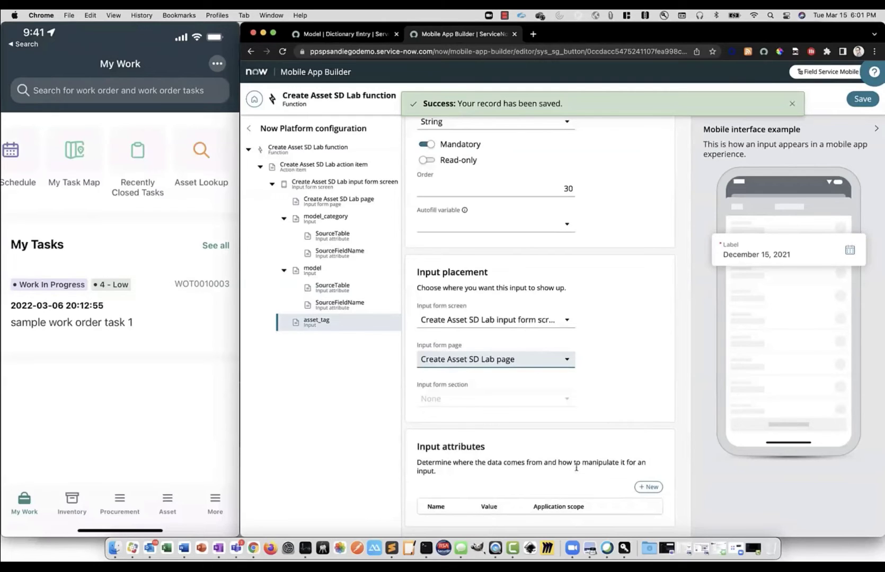
{"action": "left_click", "coordinate": [856, 103]}
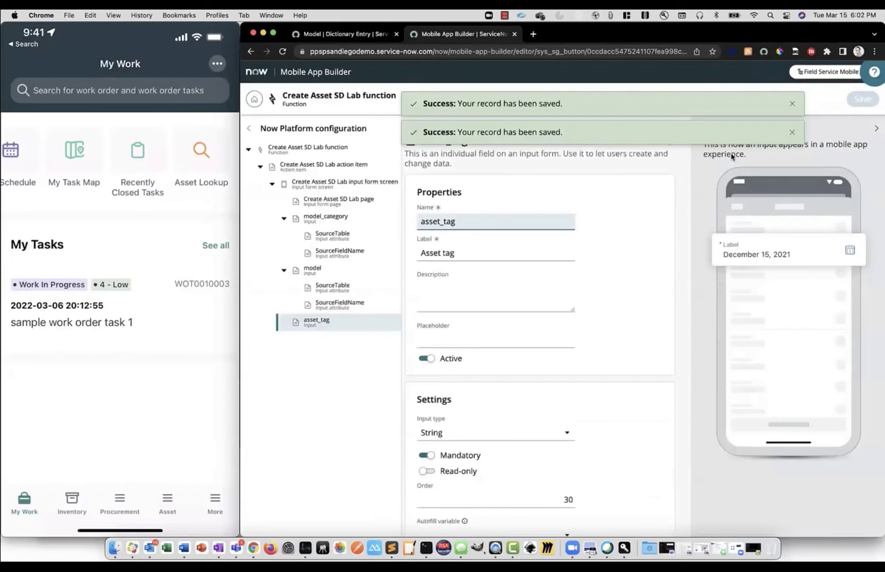
Step: Return to the Field Service Mobile overview and show its Screens list
{"action": "left_click", "coordinate": [255, 99]}
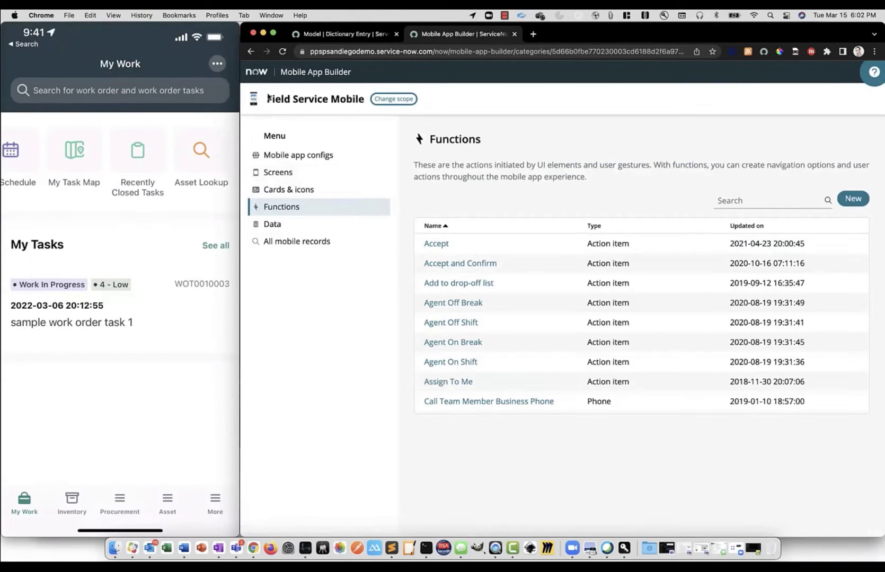
{"action": "left_click", "coordinate": [288, 177]}
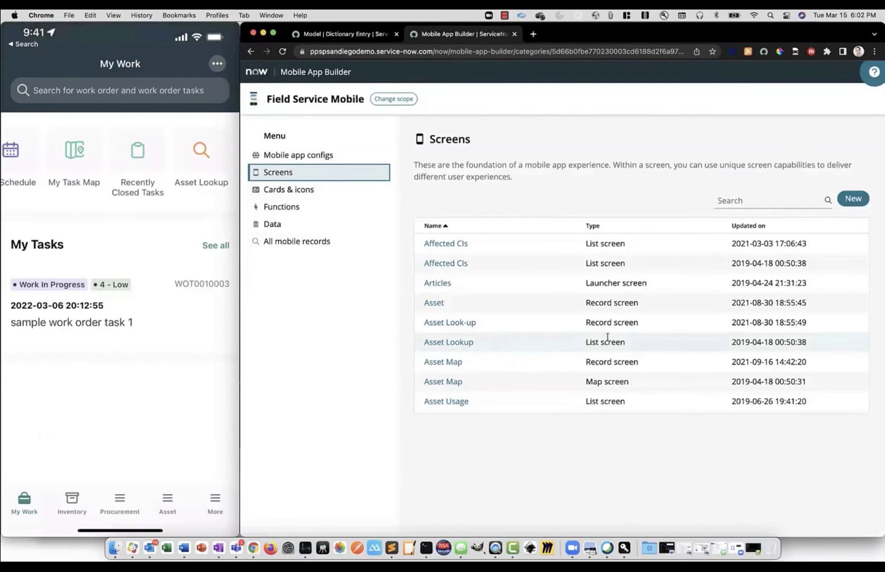
Step: Open the Asset Lookup list screen from the Screens table
{"action": "left_click", "coordinate": [456, 344]}
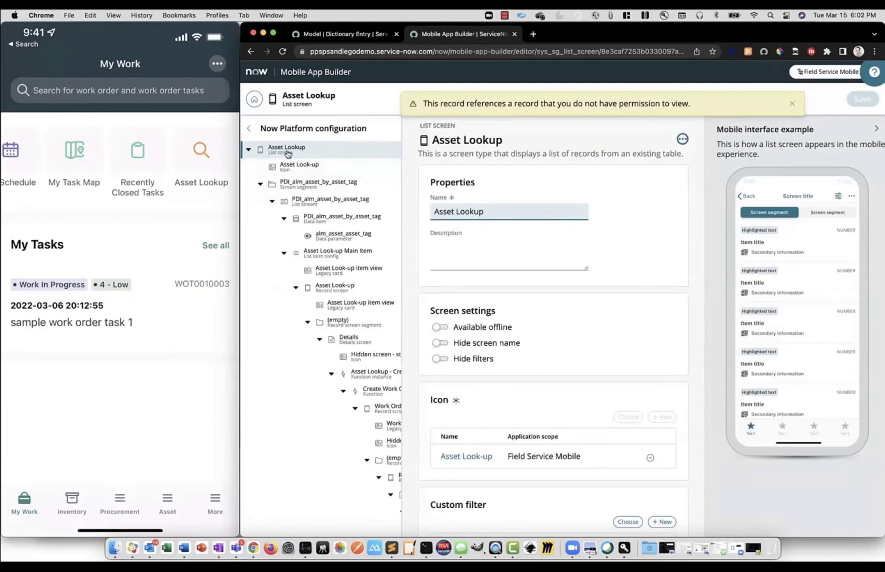
{"action": "scroll", "coordinate": [588, 336], "scroll_direction": "down", "scroll_amount": 5}
Step: Add a top menu function instance named Create Asset SD Lab, labelled Create hardware asset, order 10
{"action": "scroll", "coordinate": [586, 336], "scroll_direction": "down", "scroll_amount": 5}
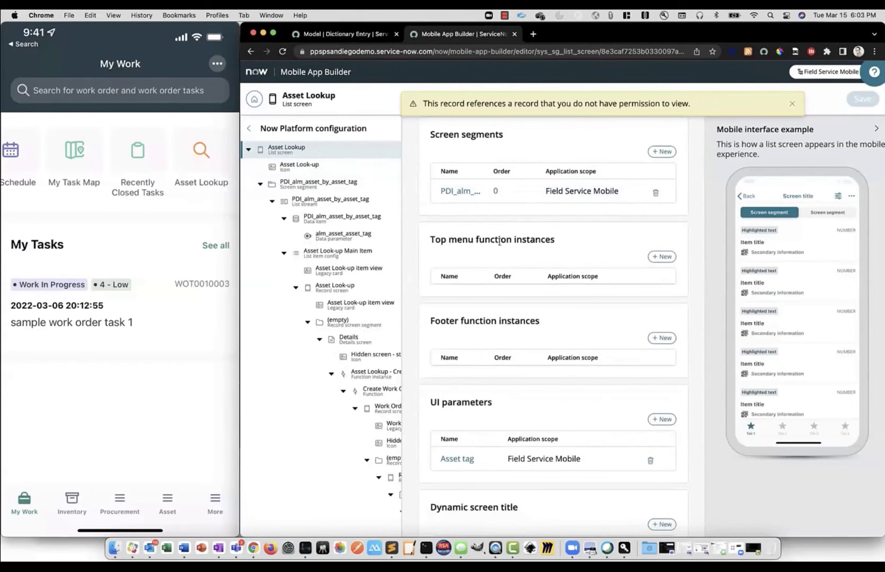
{"action": "left_click", "coordinate": [662, 257]}
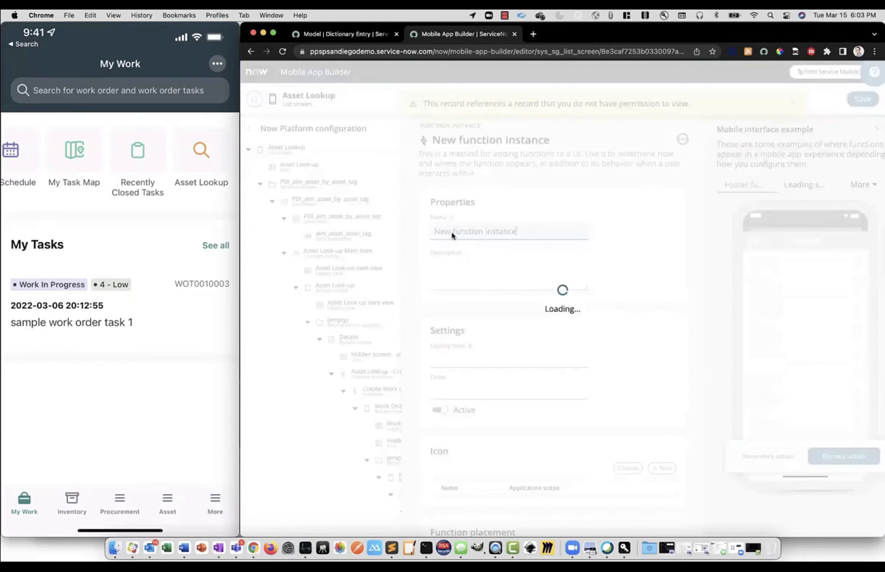
{"action": "left_click_drag", "start_coordinate": [450, 231], "coordinate": [432, 231]}
{"action": "type", "text": "Create Asset SD Lab"}
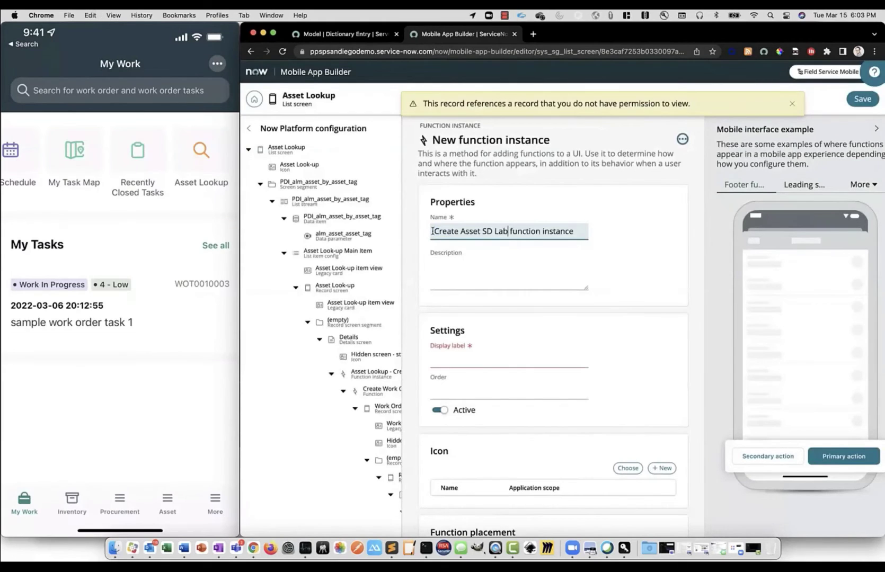
{"action": "scroll", "coordinate": [505, 325], "scroll_direction": "down", "scroll_amount": 2}
{"action": "left_click", "coordinate": [499, 307]}
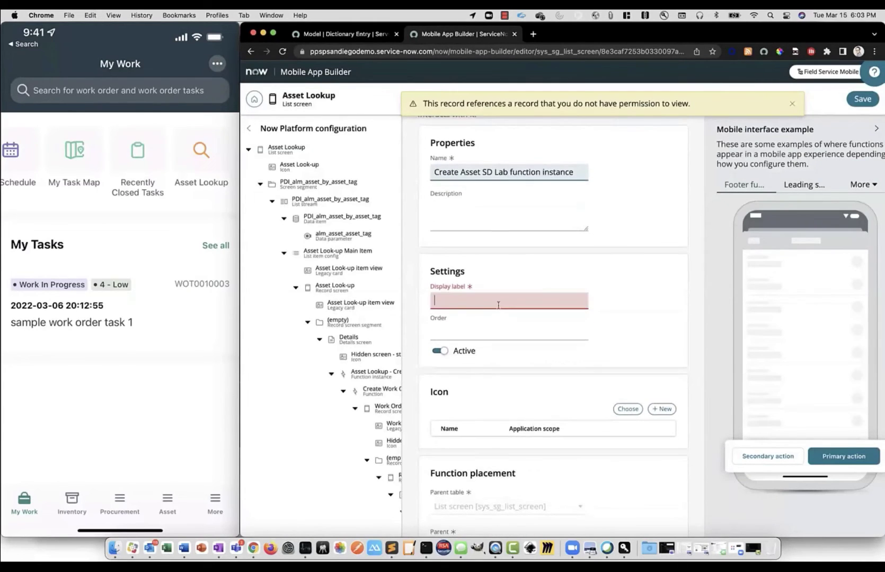
{"action": "type", "text": "Create "}
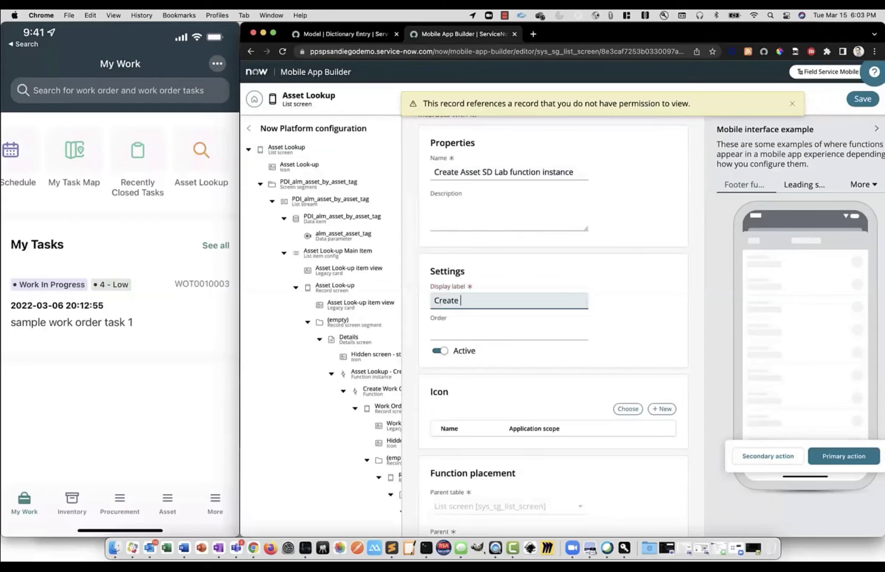
{"action": "type", "text": "hardware asset"}
{"action": "left_click", "coordinate": [586, 332]}
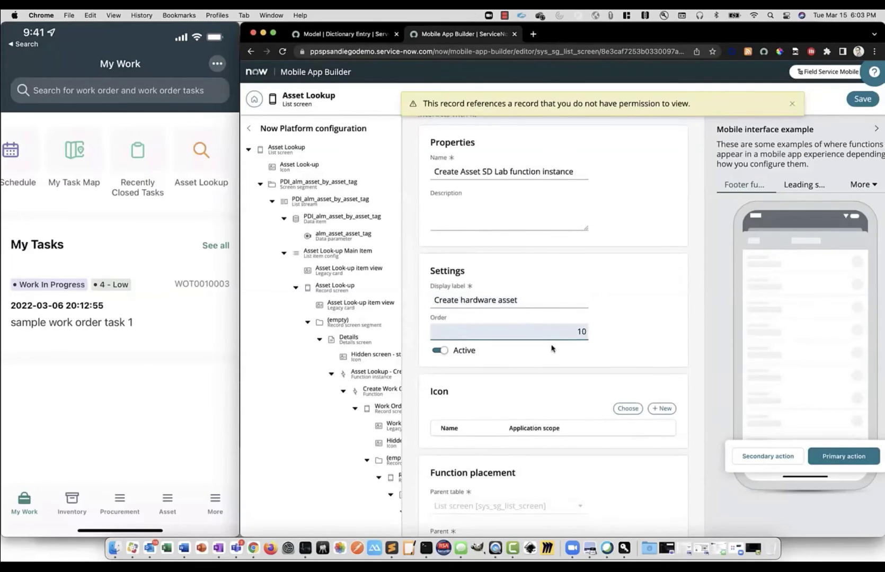
{"action": "scroll", "coordinate": [552, 347], "scroll_direction": "down", "scroll_amount": 3}
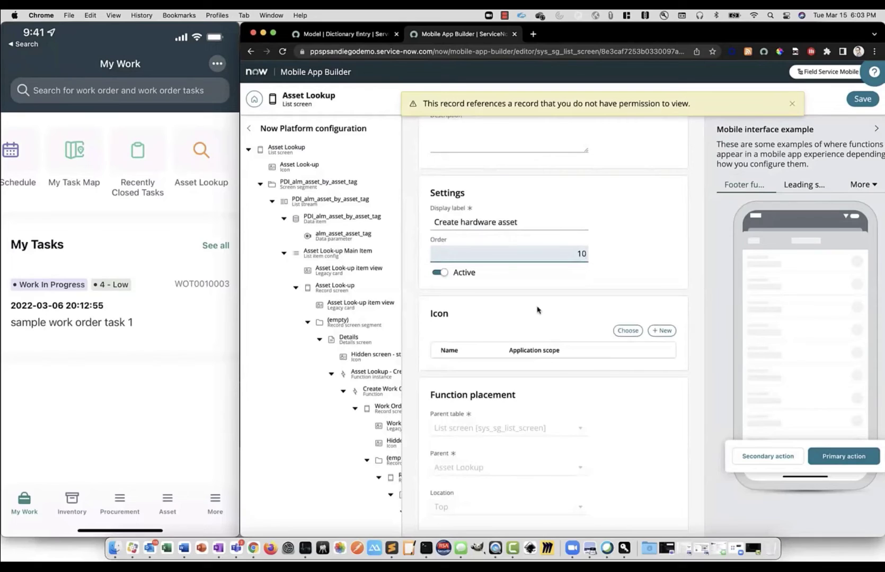
{"action": "scroll", "coordinate": [538, 307], "scroll_direction": "down", "scroll_amount": 3}
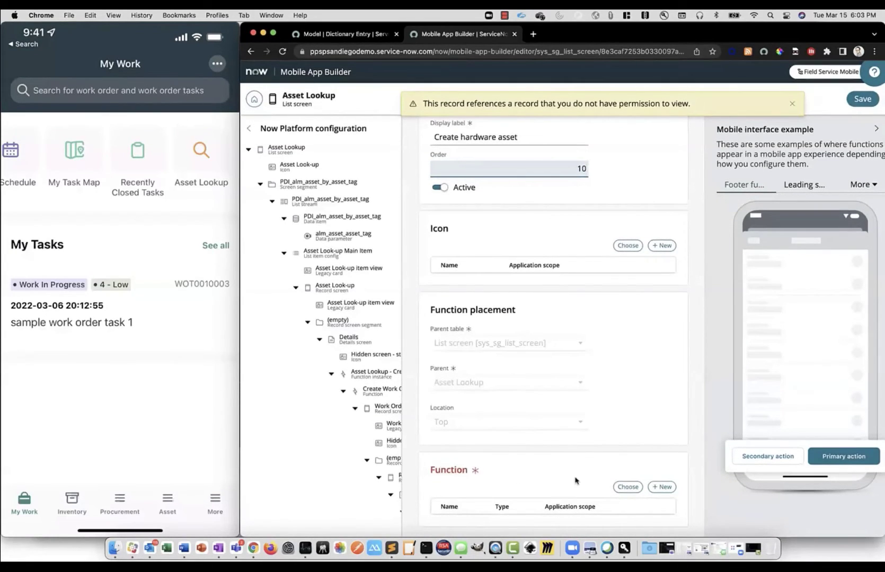
Step: Attach the Create Asset SD Lab function to the instance, dismiss the warning, and save
{"action": "left_click", "coordinate": [626, 487]}
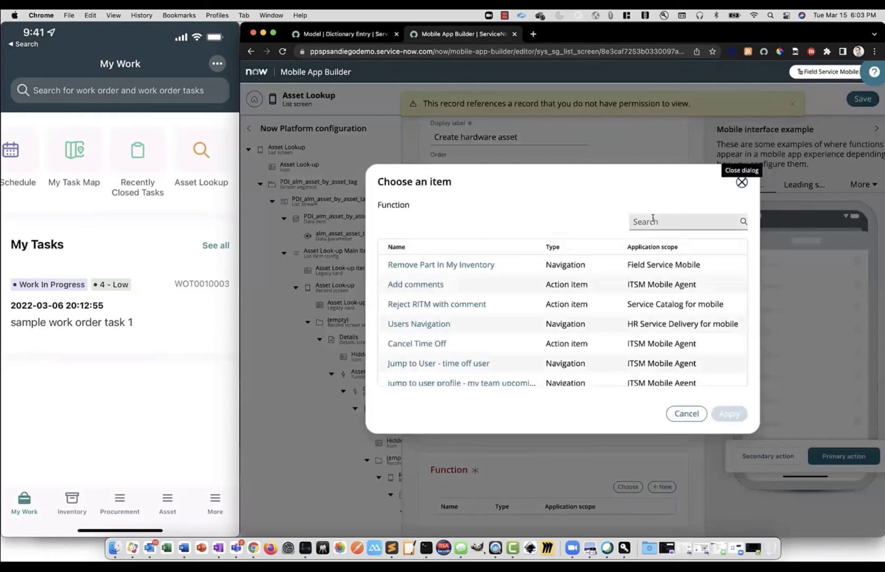
{"action": "left_click", "coordinate": [653, 220]}
{"action": "type", "text": "Create Asset SD Lab"}
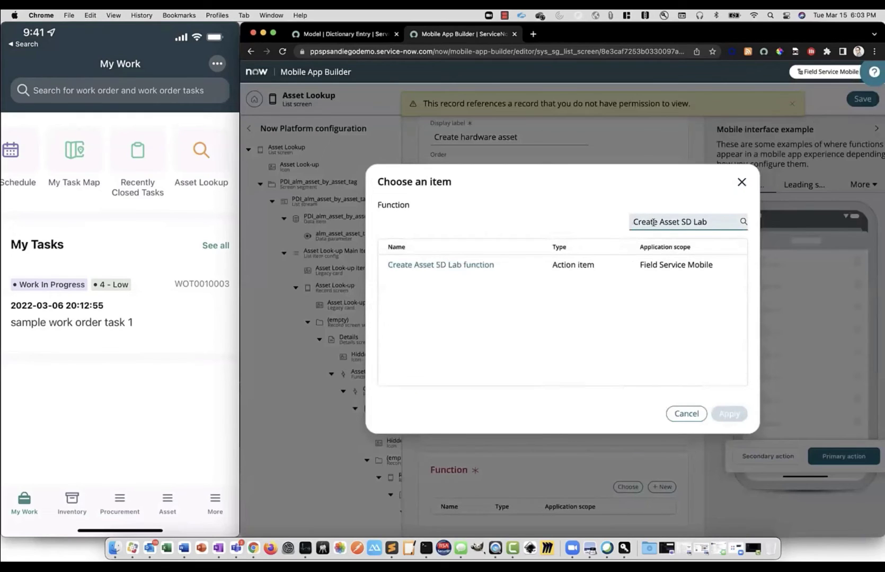
{"action": "left_click", "coordinate": [423, 268]}
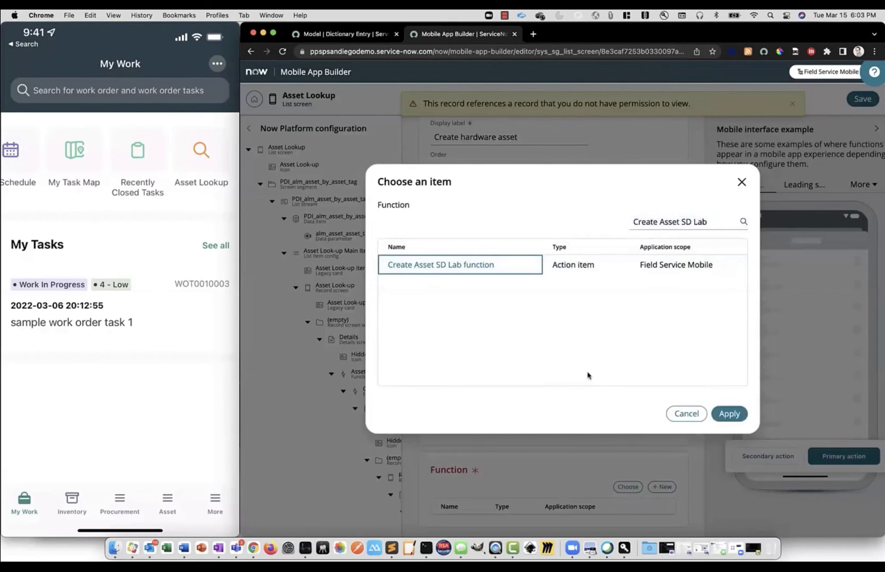
{"action": "left_click", "coordinate": [729, 414]}
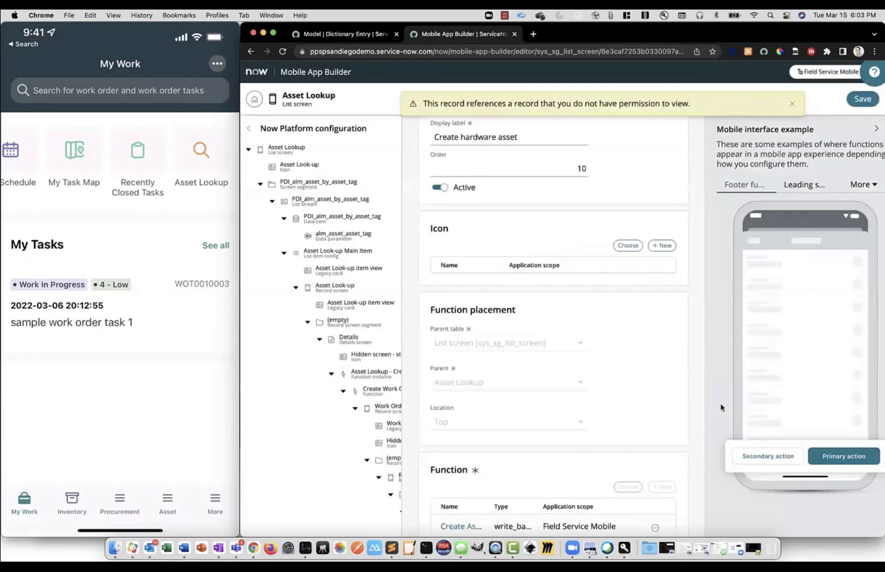
{"action": "left_click", "coordinate": [791, 103]}
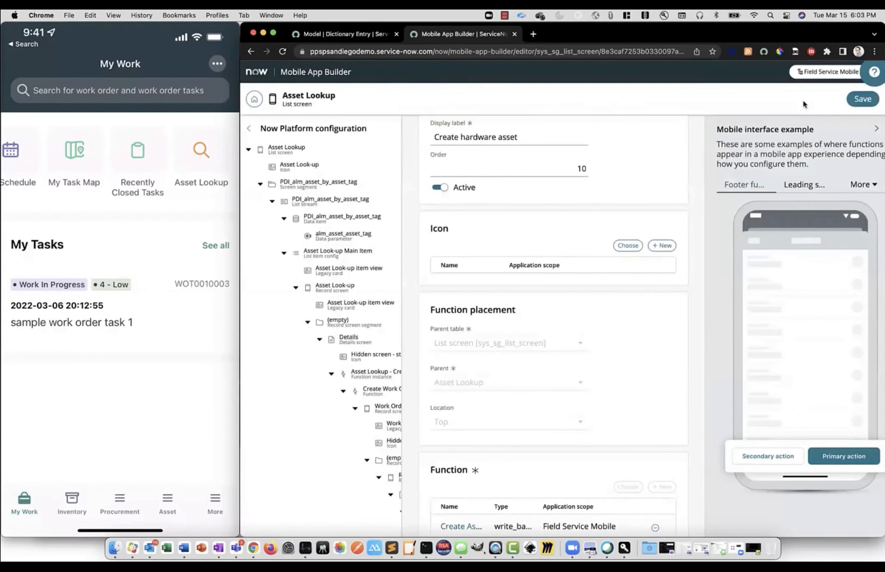
{"action": "left_click", "coordinate": [861, 98]}
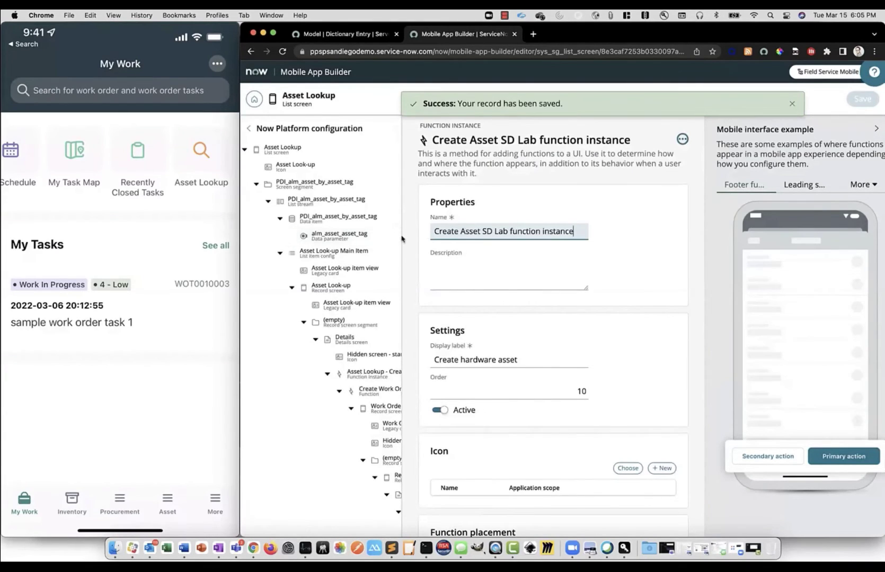
Step: Find the Create Asset SD Lab function and view its action item's Field values
{"action": "left_click", "coordinate": [254, 99]}
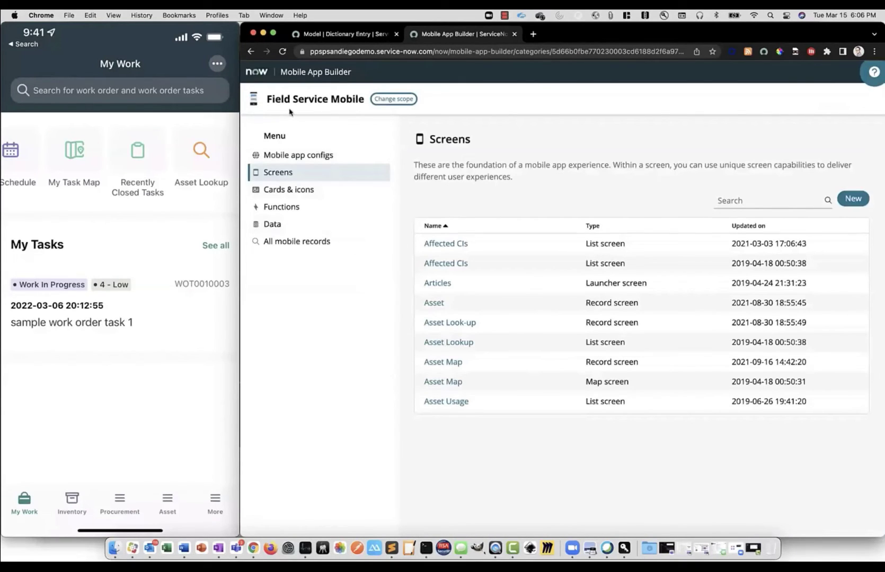
{"action": "left_click", "coordinate": [294, 207]}
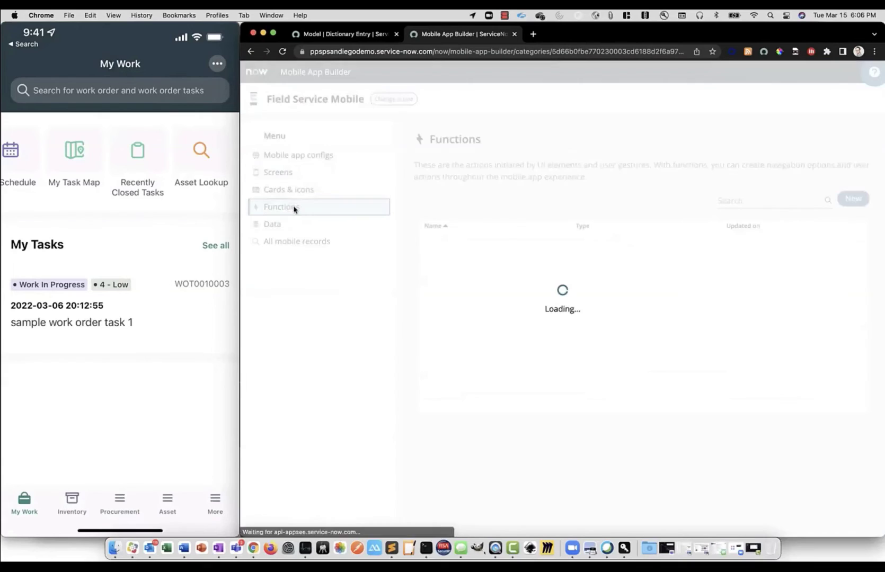
{"action": "left_click", "coordinate": [738, 201]}
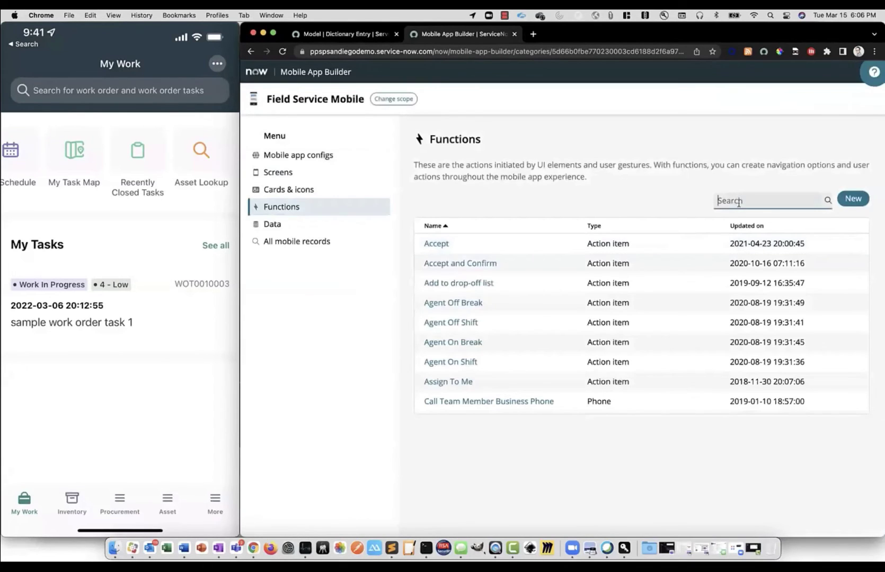
{"action": "type", "text": "Create Asset ID Lab"}
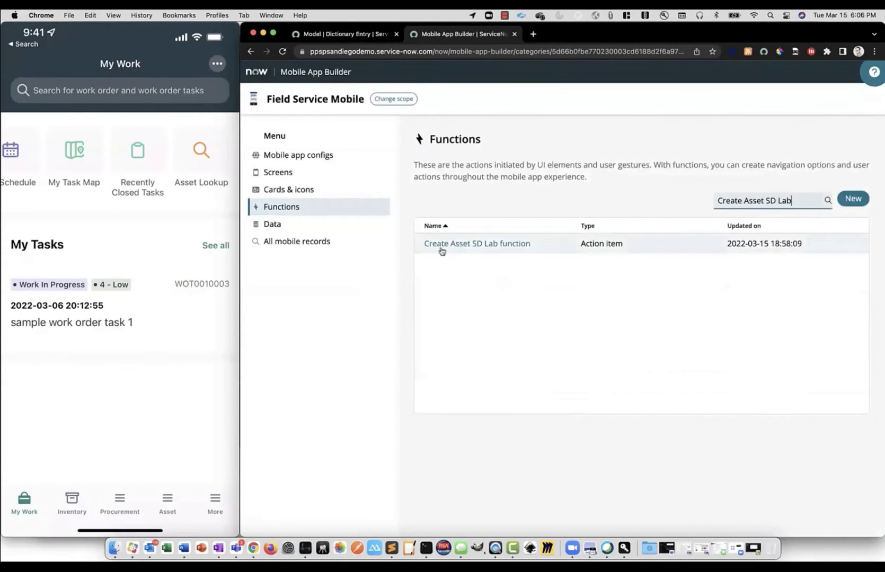
{"action": "left_click", "coordinate": [442, 244]}
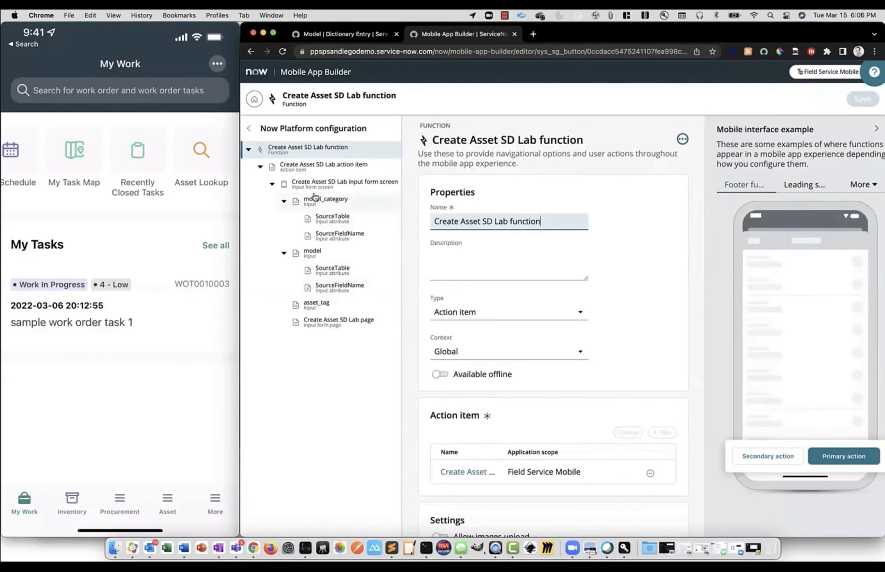
{"action": "left_click", "coordinate": [315, 174]}
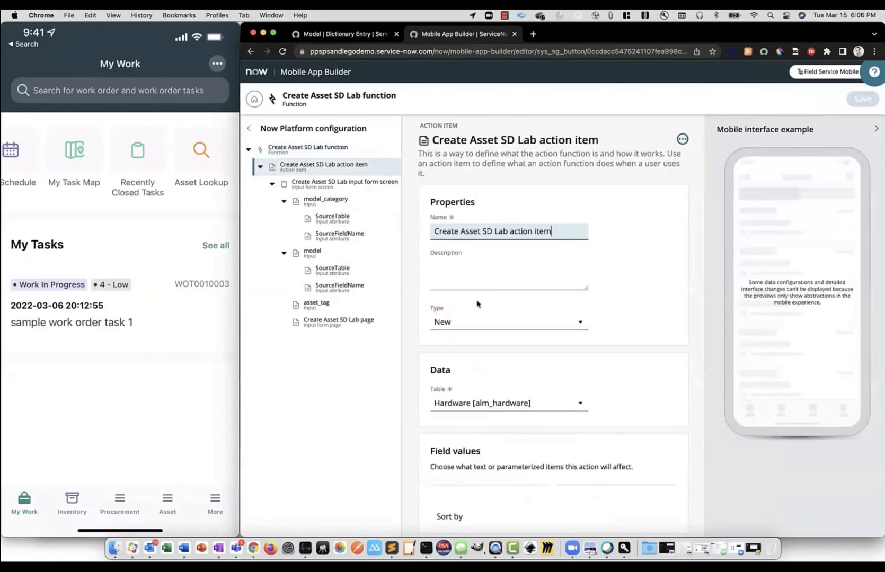
{"action": "scroll", "coordinate": [578, 412], "scroll_direction": "down", "scroll_amount": 5}
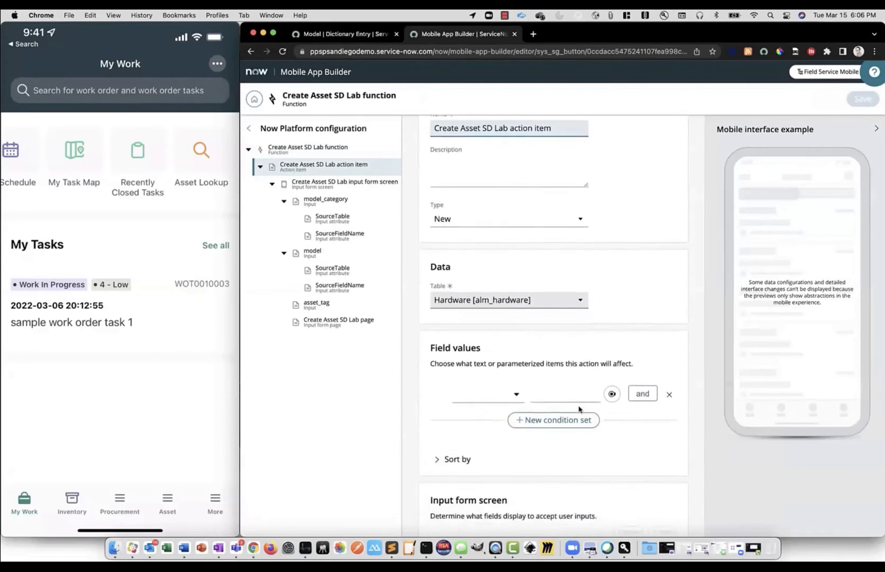
{"action": "scroll", "coordinate": [578, 409], "scroll_direction": "down", "scroll_amount": 2}
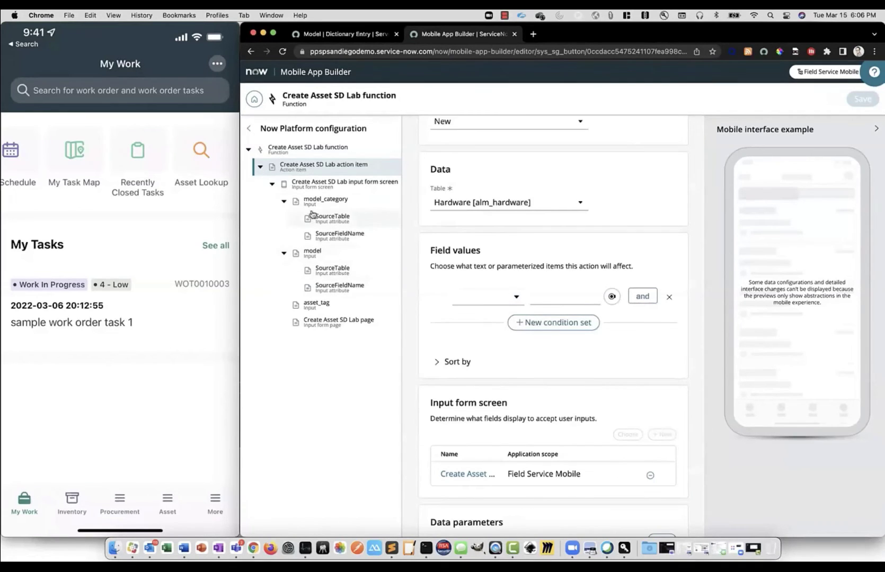
Step: Map the Model category and Model field values to the model_category and model inputs
{"action": "left_click", "coordinate": [480, 307]}
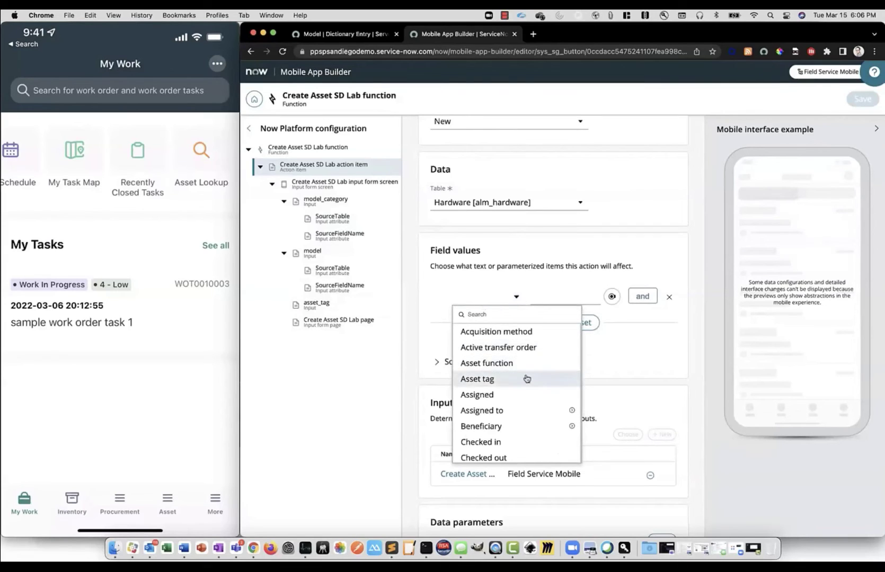
{"action": "type", "text": "model"}
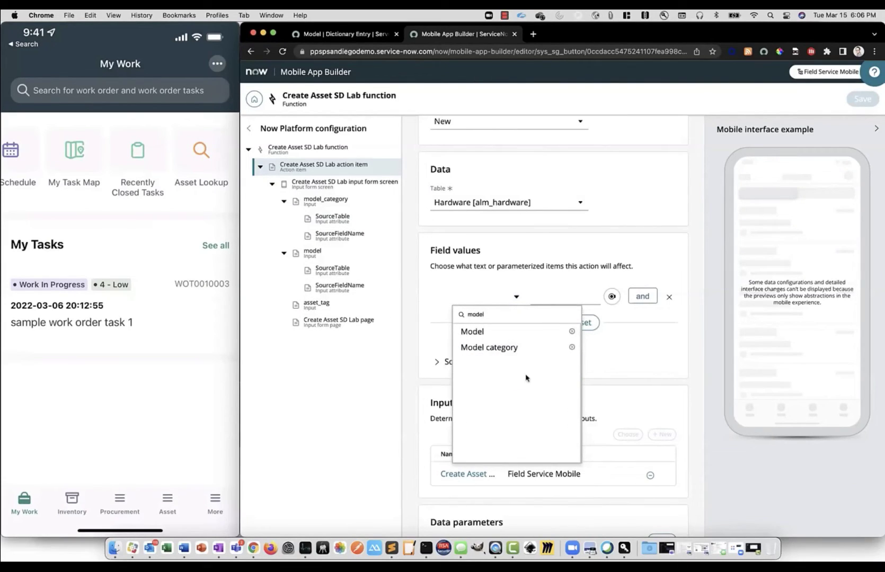
{"action": "left_click", "coordinate": [509, 348]}
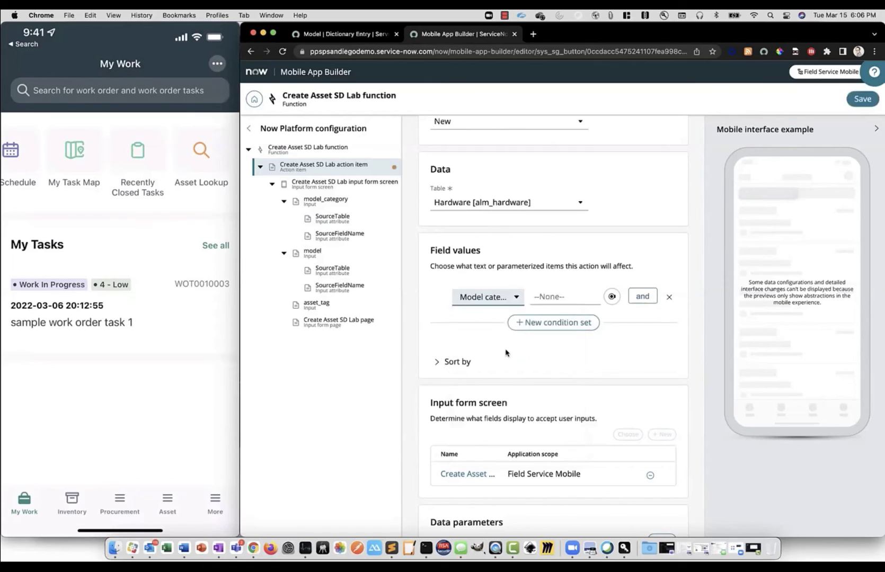
{"action": "left_click", "coordinate": [611, 297]}
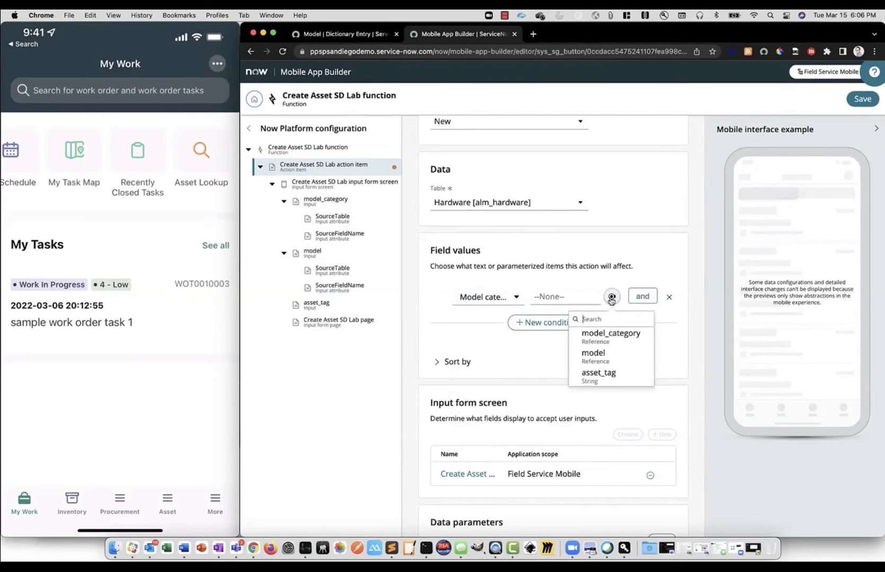
{"action": "left_click", "coordinate": [624, 346]}
{"action": "left_click", "coordinate": [642, 296]}
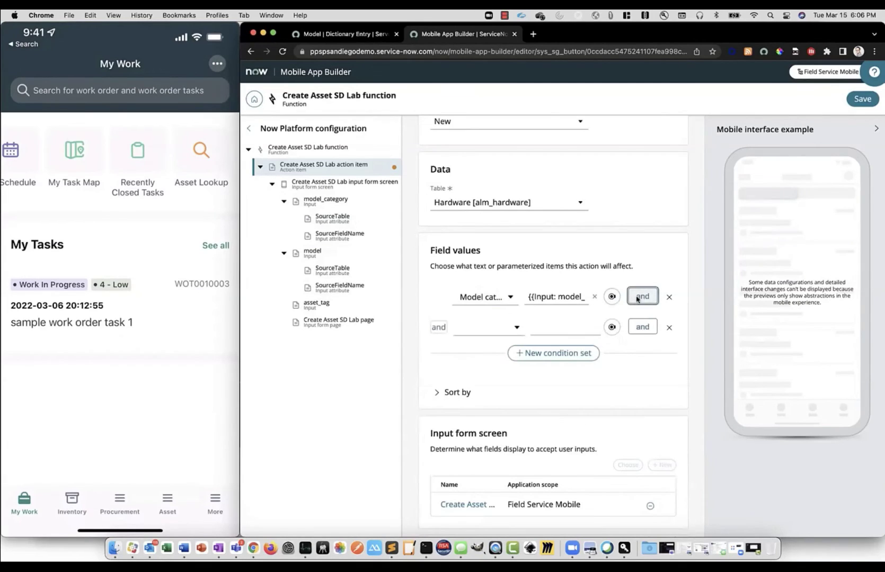
{"action": "left_click", "coordinate": [476, 333]}
{"action": "type", "text": "model"}
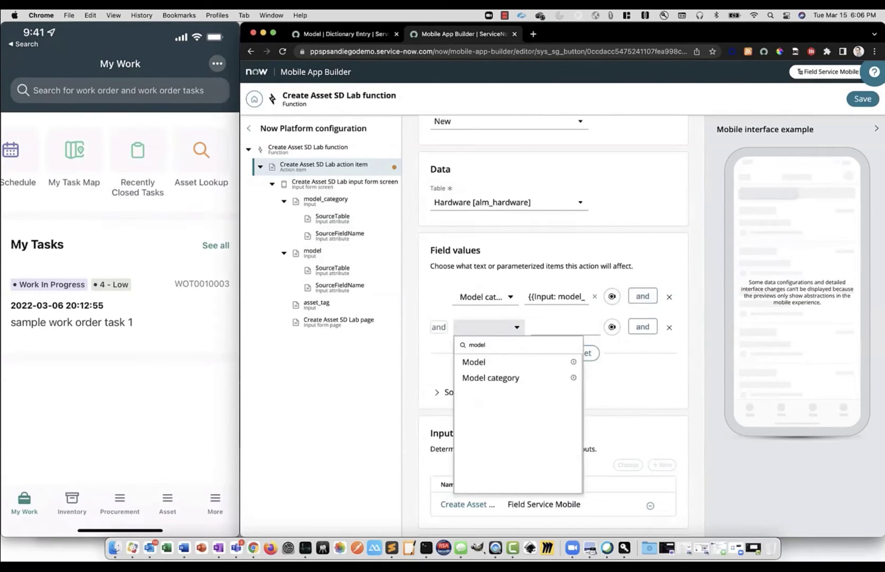
{"action": "left_click", "coordinate": [488, 362]}
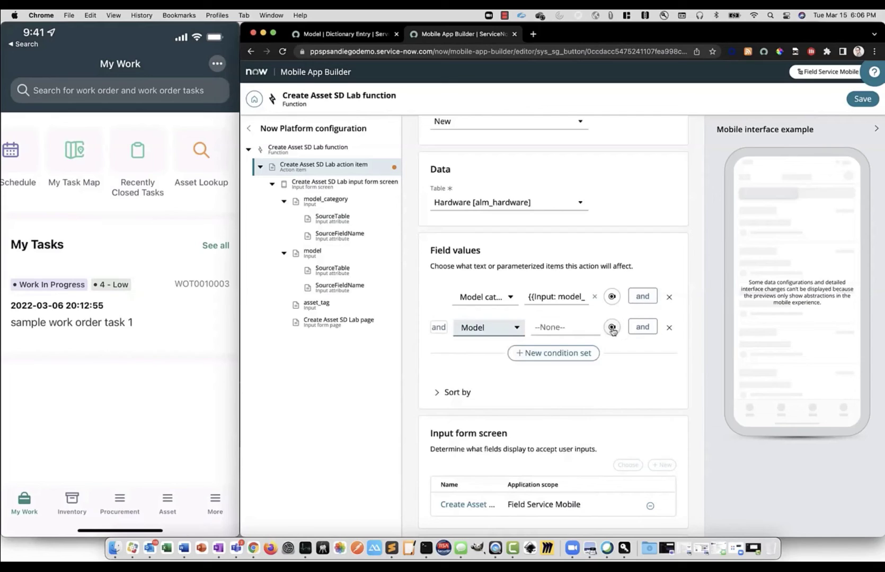
{"action": "left_click", "coordinate": [612, 329]}
{"action": "left_click", "coordinate": [607, 383]}
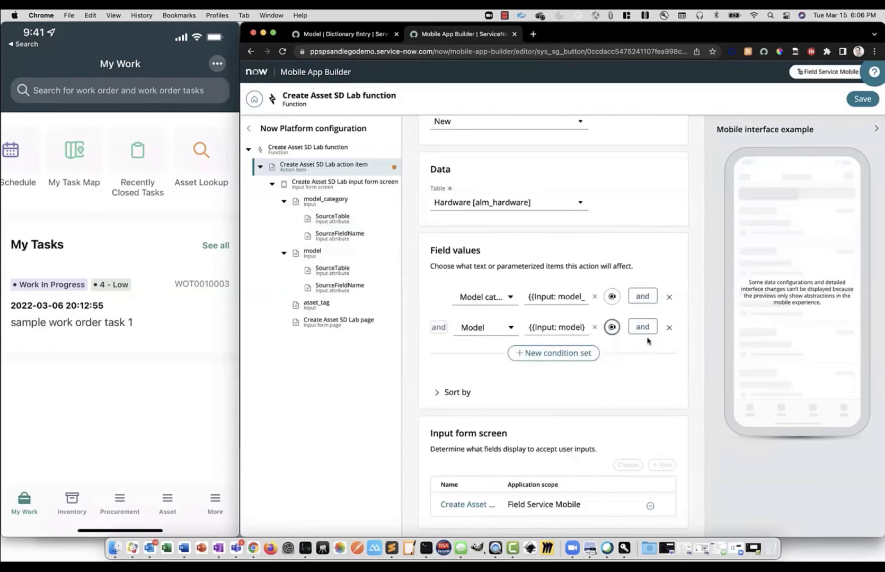
Step: Map the Asset tag field value to the asset_tag input and save the action item
{"action": "left_click", "coordinate": [642, 327]}
{"action": "left_click", "coordinate": [503, 359]}
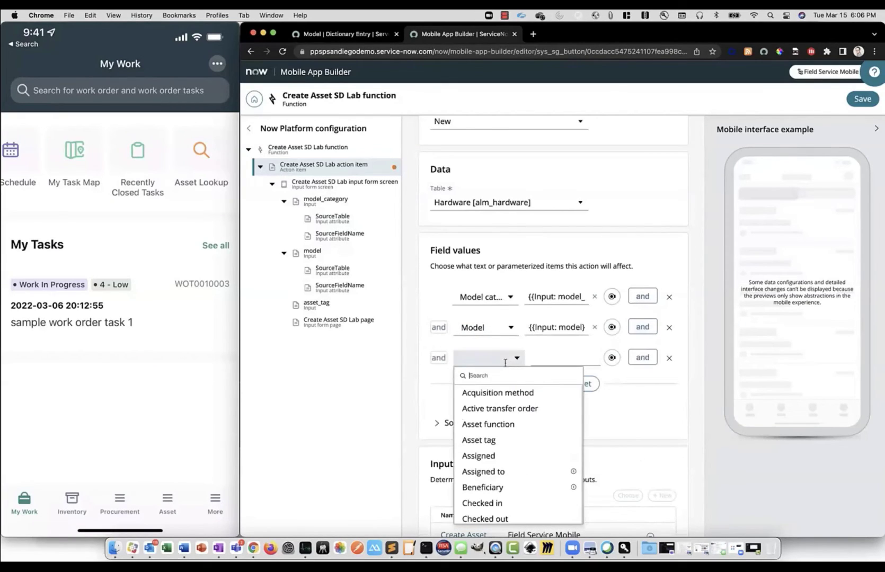
{"action": "left_click", "coordinate": [497, 441]}
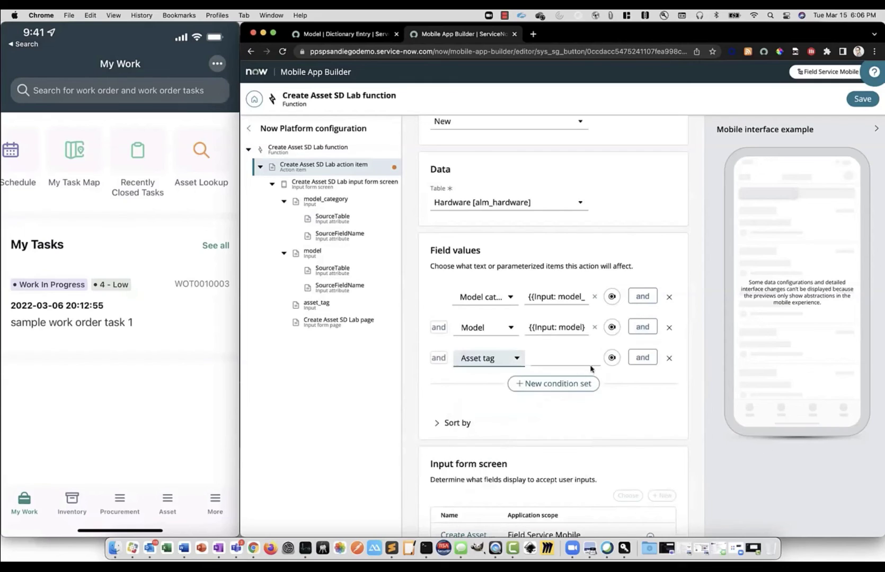
{"action": "left_click", "coordinate": [612, 357]}
{"action": "left_click", "coordinate": [607, 432]}
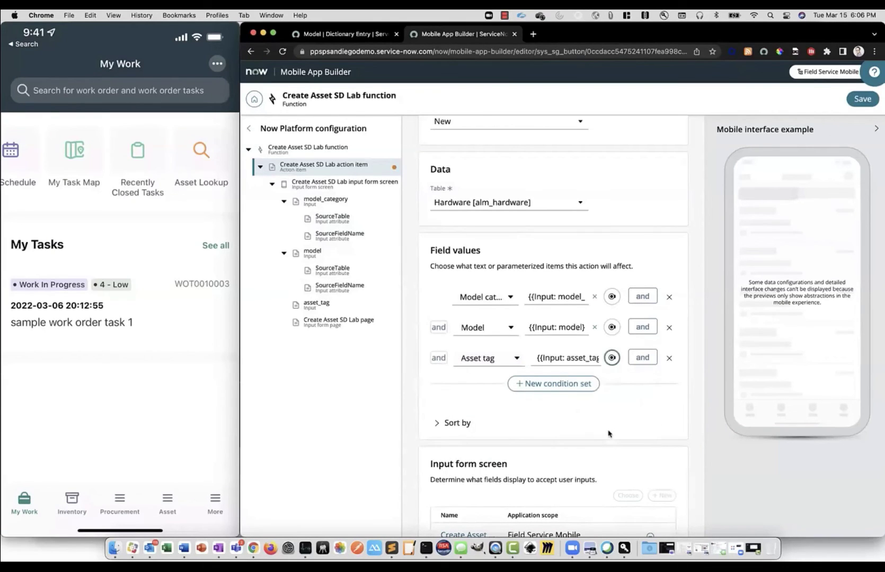
{"action": "left_click", "coordinate": [537, 358]}
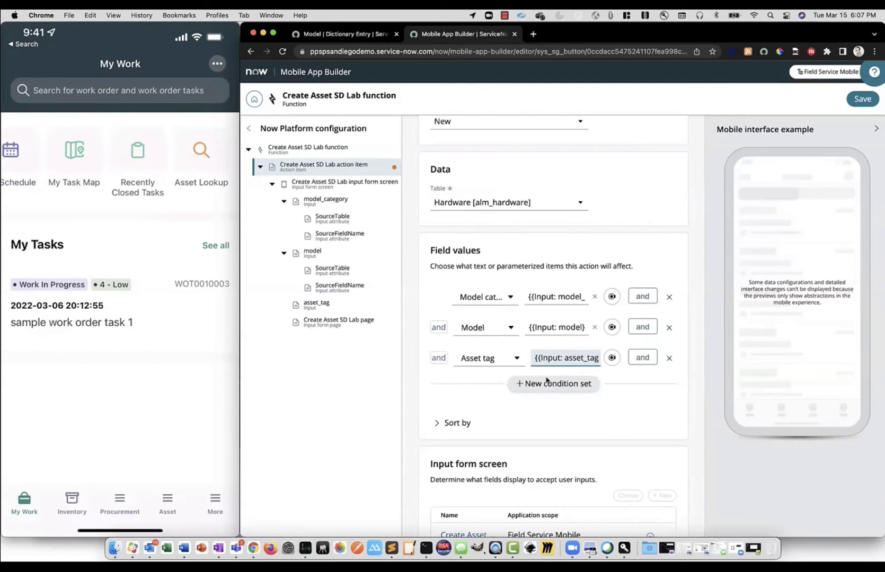
{"action": "left_click", "coordinate": [862, 99]}
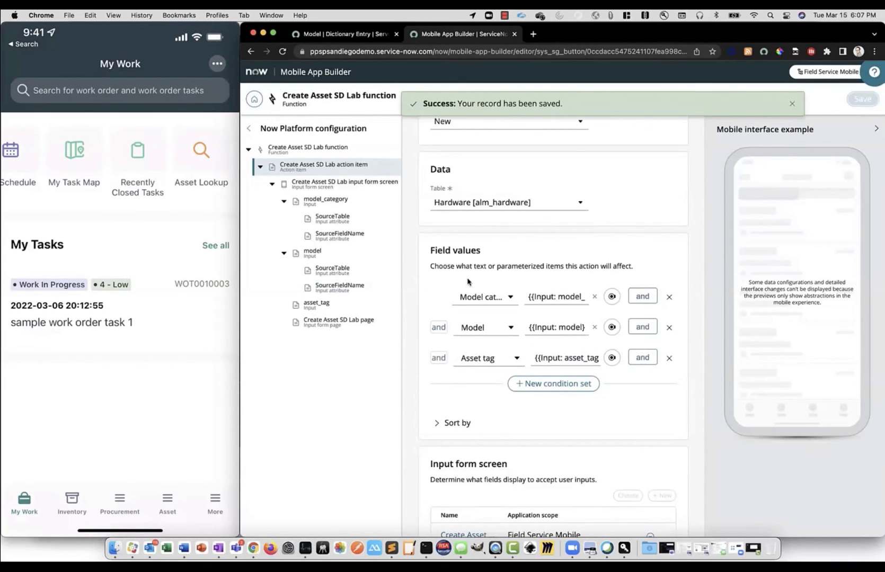
Step: On the mirrored phone, open Asset Lookup and launch Create Asset SD Lab from the top menu
{"action": "mouse_move", "coordinate": [198, 271]}
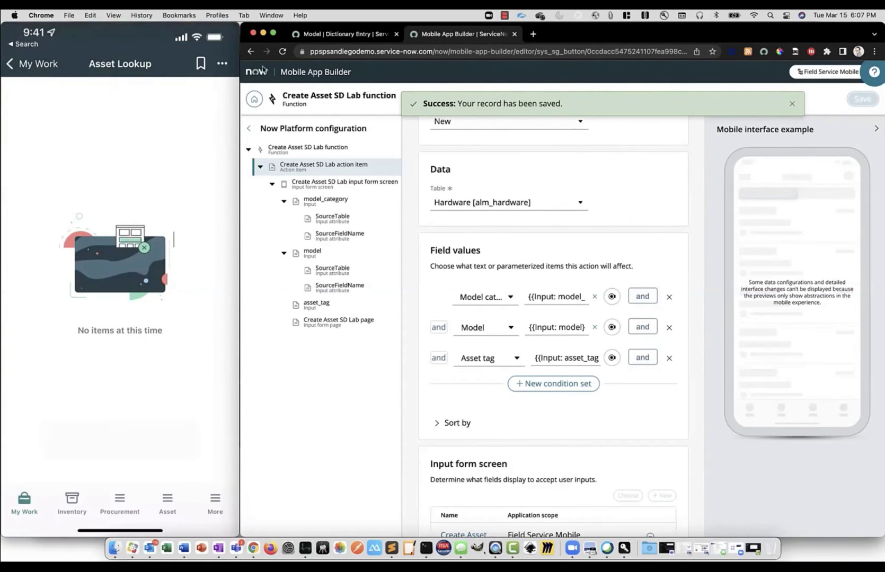
{"action": "mouse_move", "coordinate": [229, 74]}
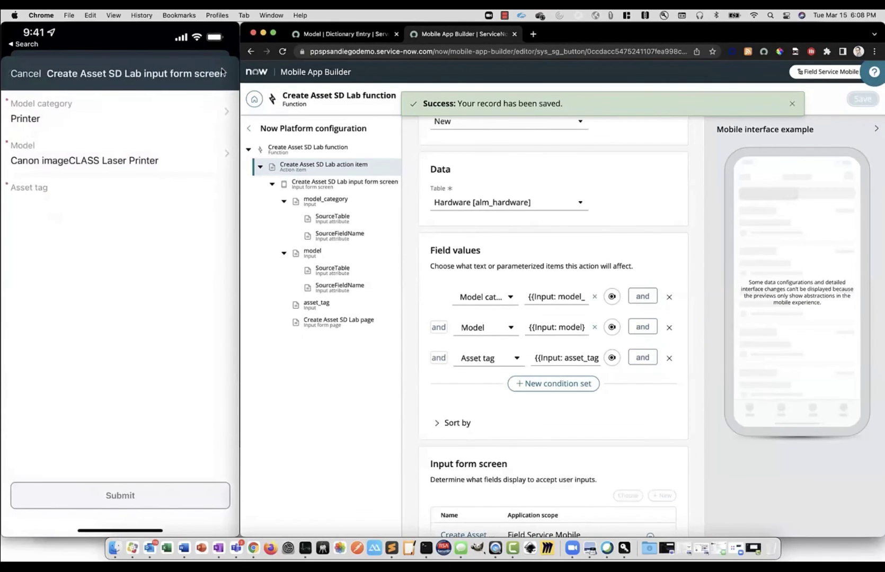
Step: Enter A2 as the asset tag on the phone's input form
{"action": "type", "text": "A2"}
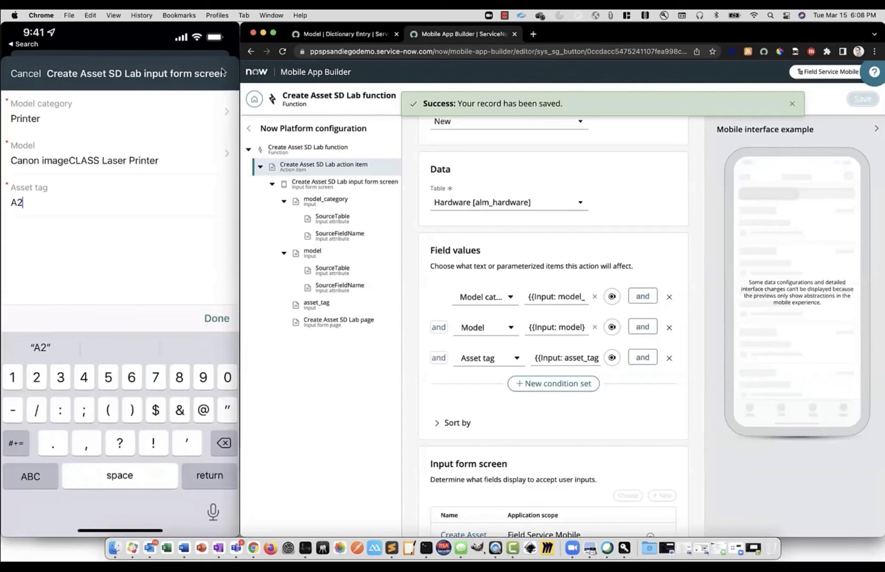
{"action": "key", "text": "Return"}
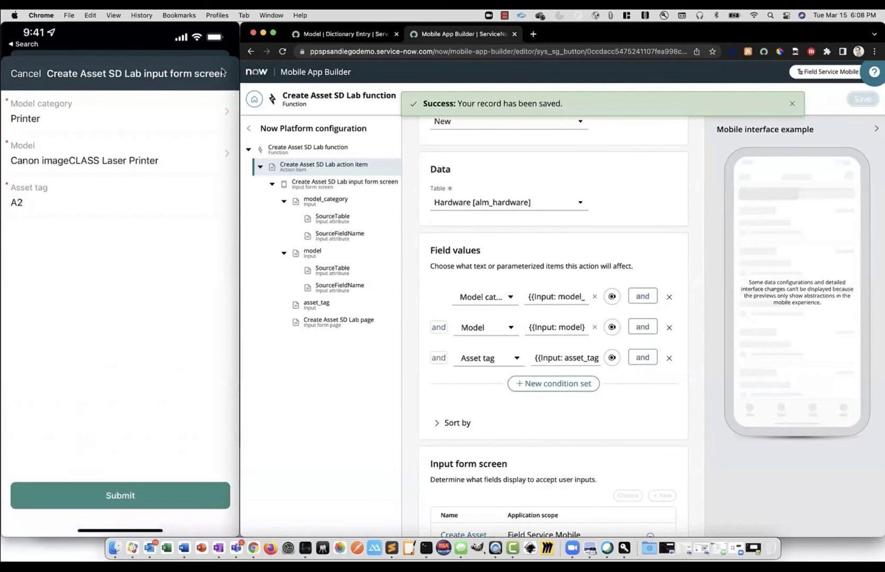